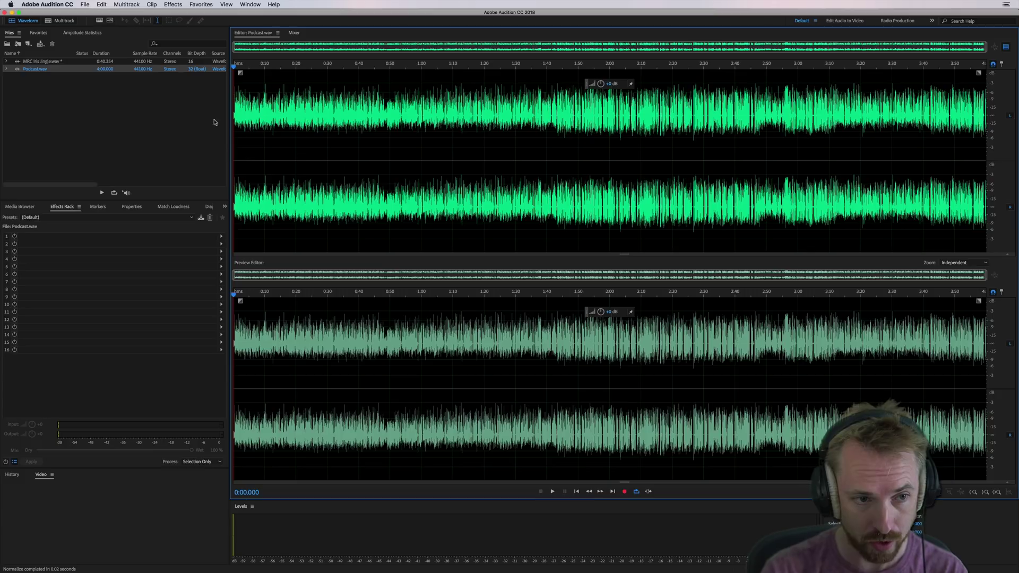
# Apply FF Pro-L 2 from Effects > AU > FabFilter to Podcast.wav.
pyautogui.click(186, 110)
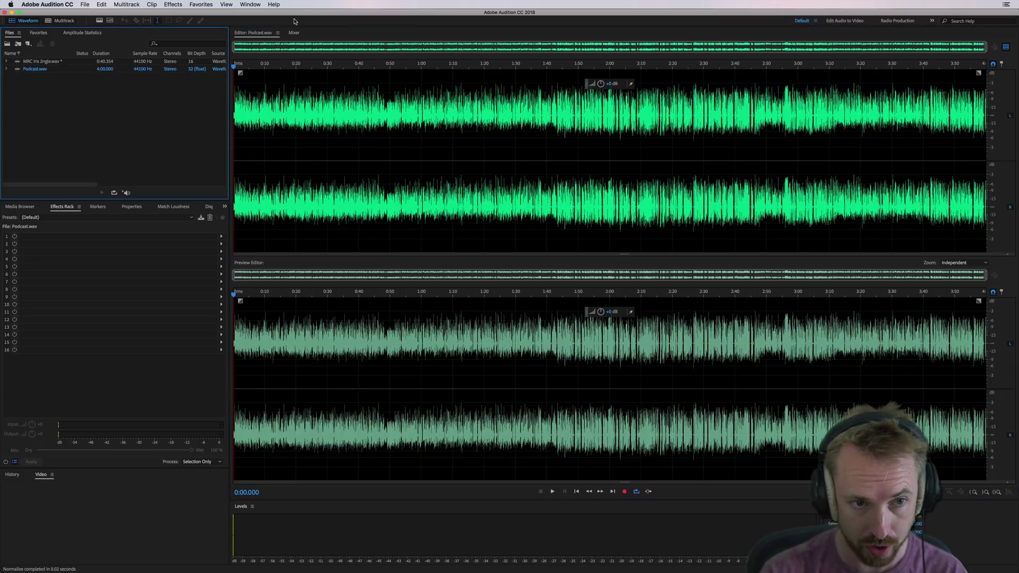
pyautogui.click(173, 4)
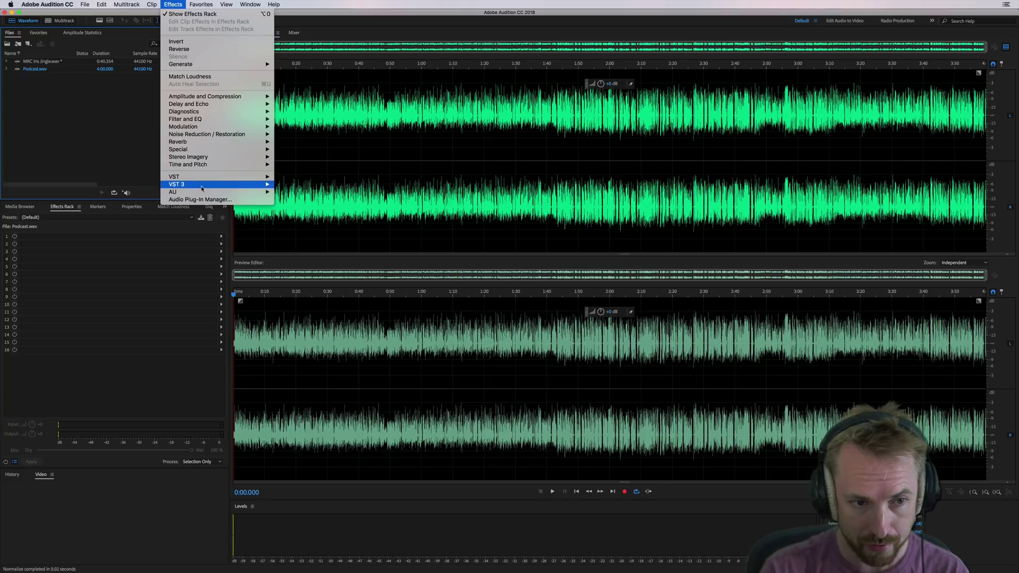
pyautogui.moveTo(248, 192)
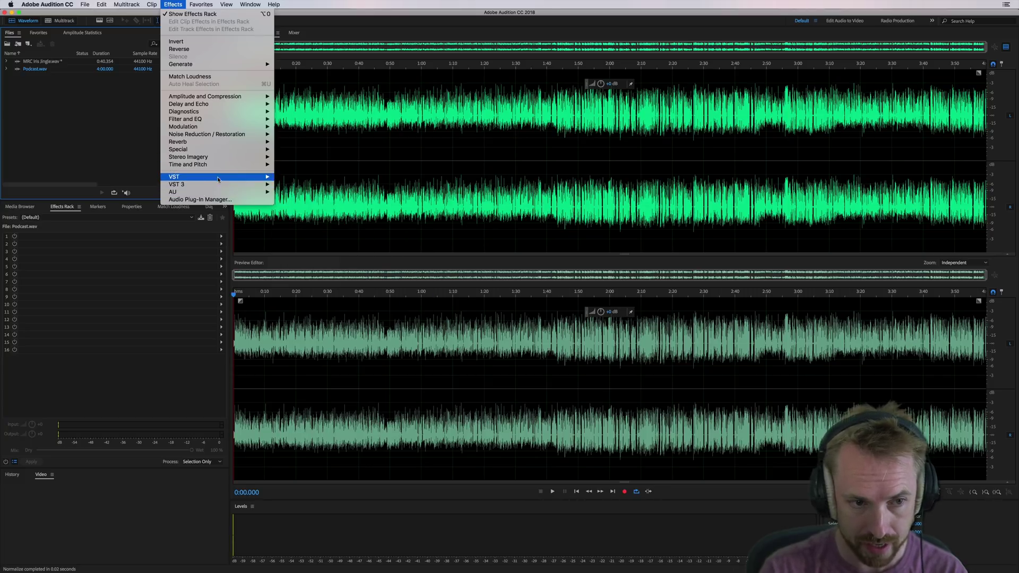
pyautogui.moveTo(308, 207)
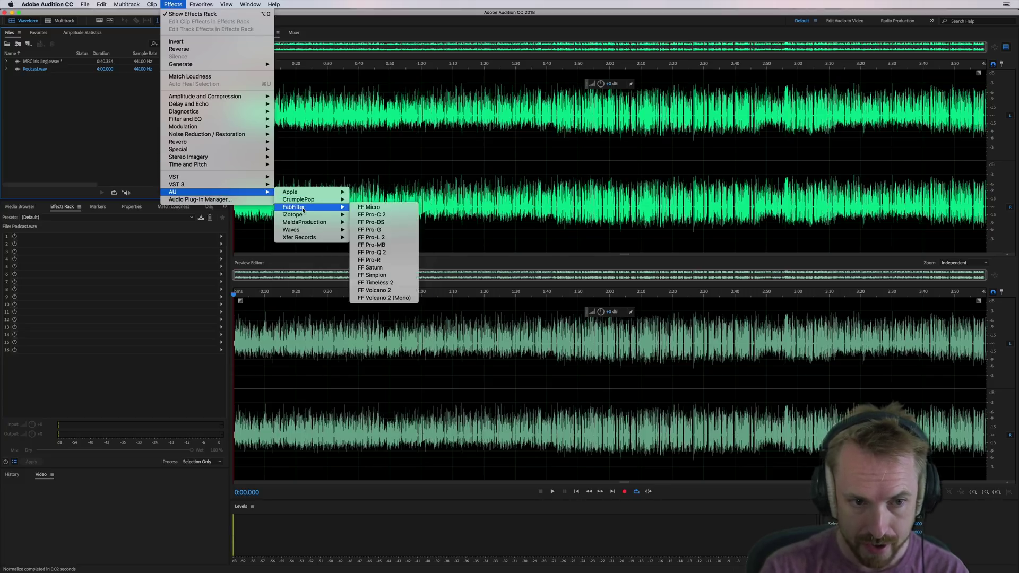
pyautogui.click(399, 238)
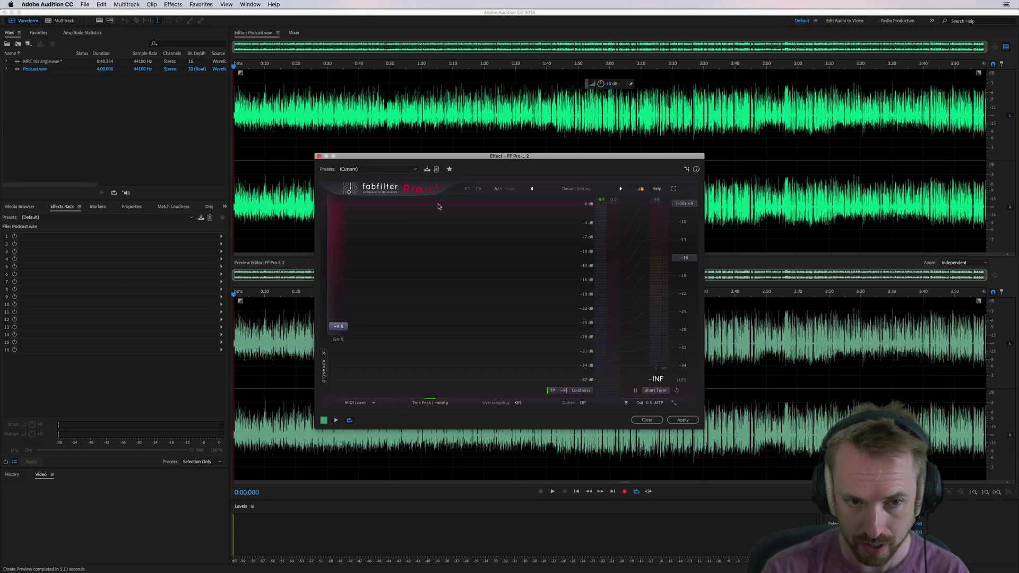
# Lower the Pro-L 2 Gain from +0.8 dB to +0.0 dB.
pyautogui.click(673, 189)
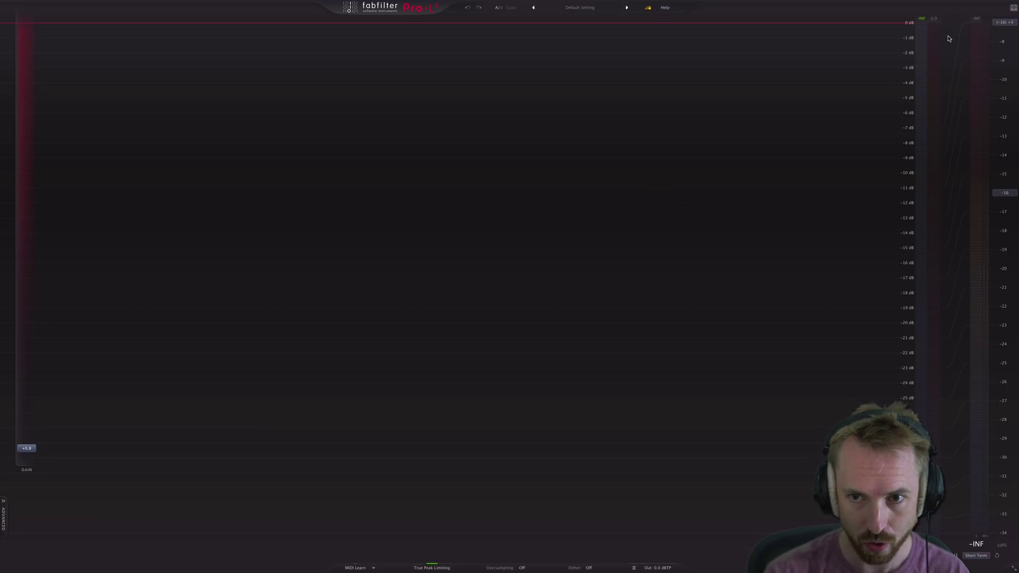
pyautogui.click(1014, 7)
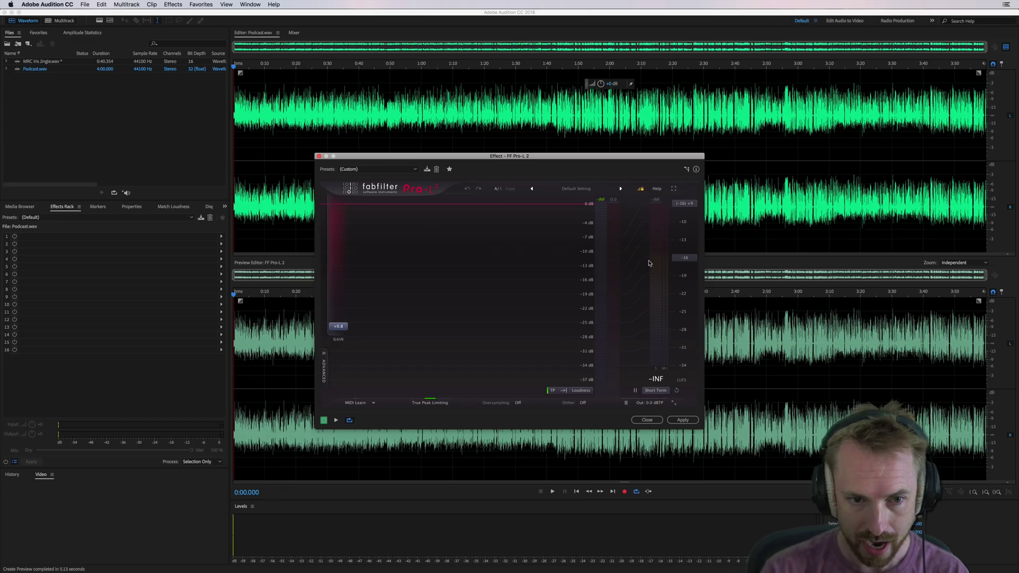
pyautogui.moveTo(344, 331)
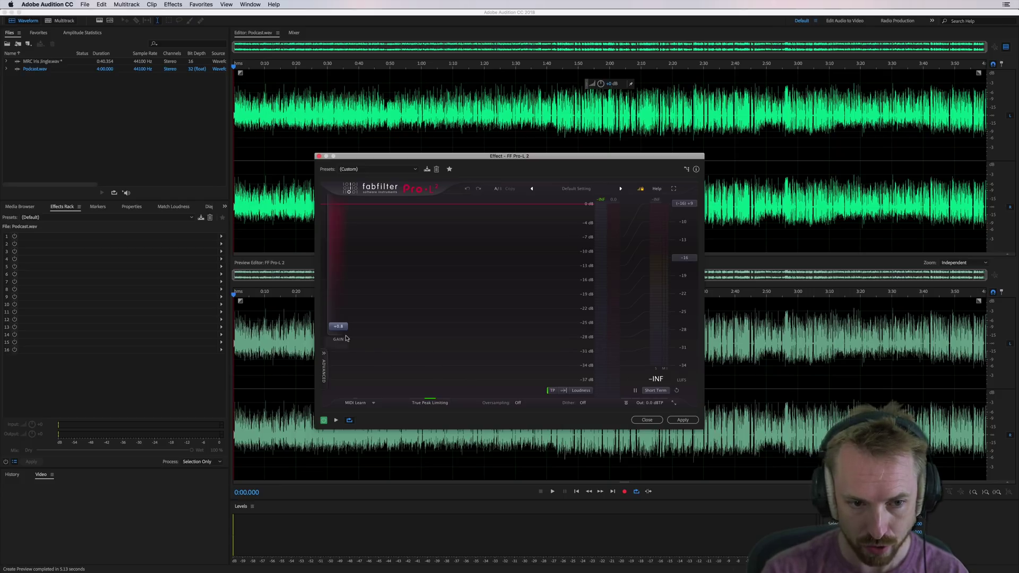
pyautogui.moveTo(344, 331); pyautogui.dragTo(338, 360)
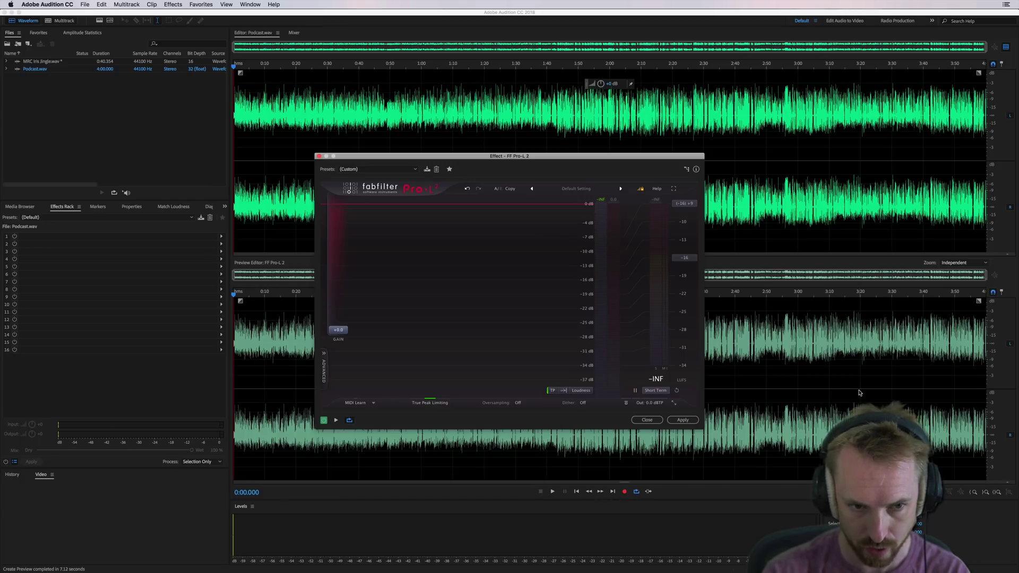
pyautogui.press('space')
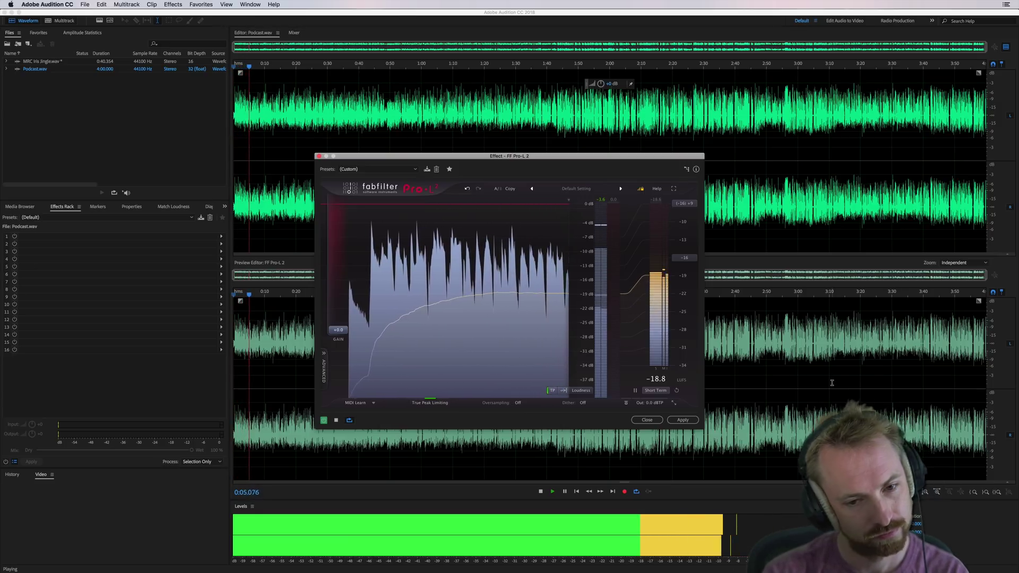
pyautogui.press('space')
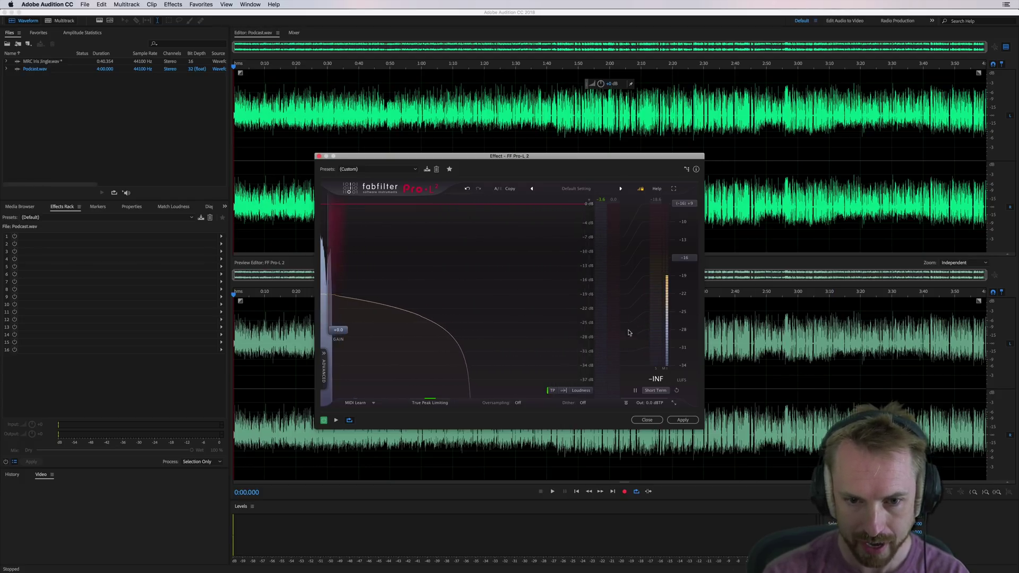
pyautogui.press('space')
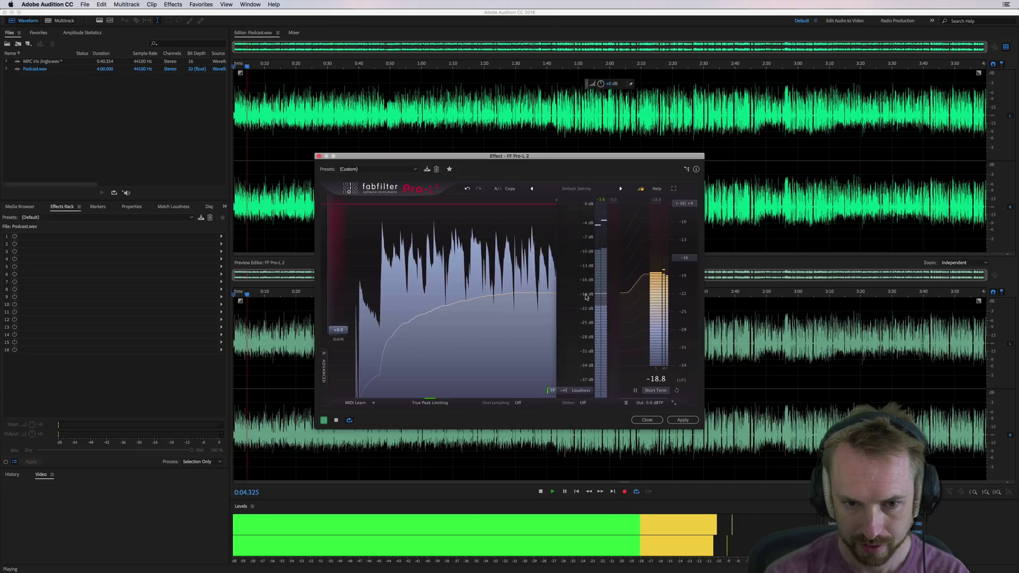
pyautogui.press('space')
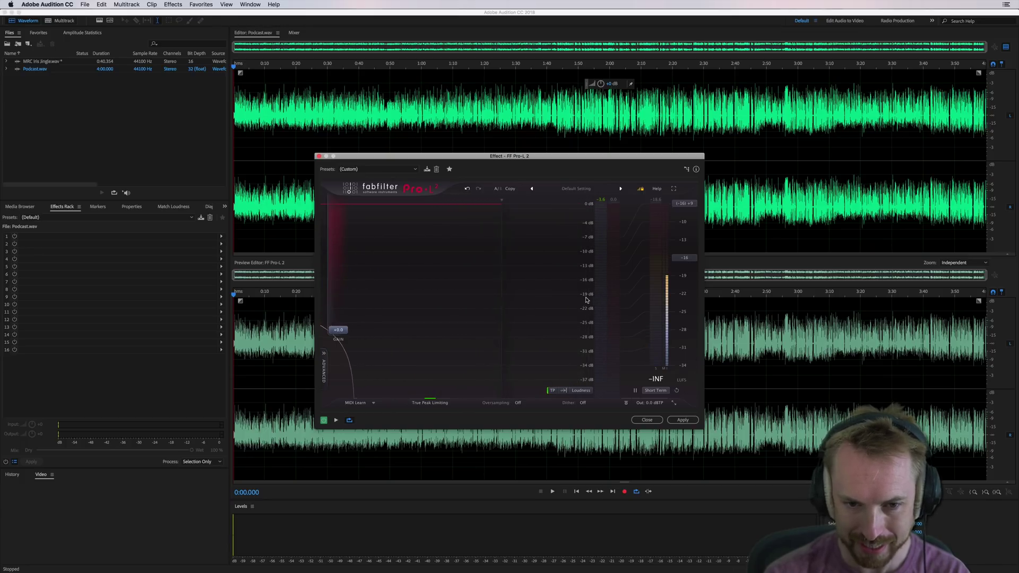
pyautogui.click(683, 258)
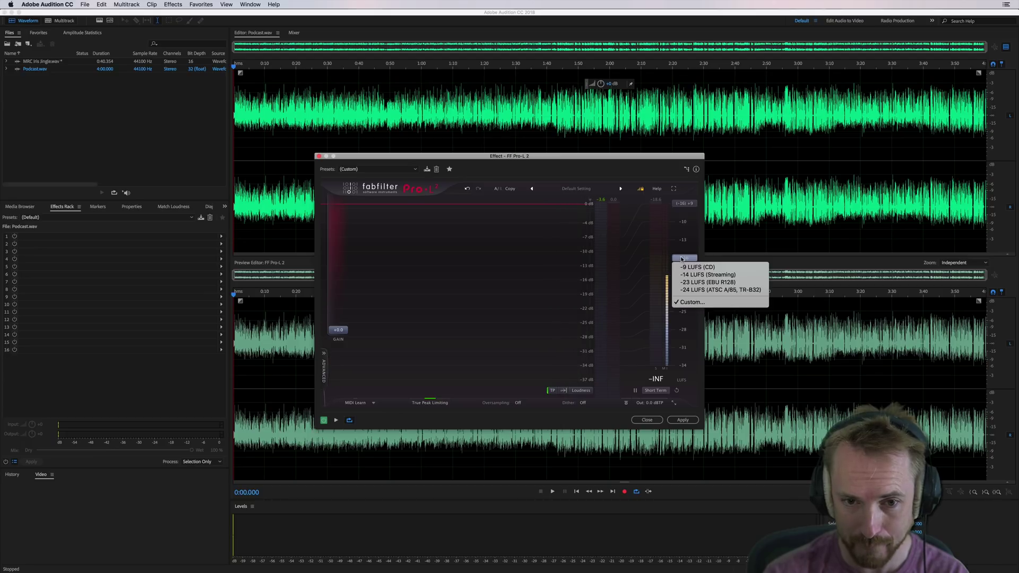
pyautogui.click(693, 303)
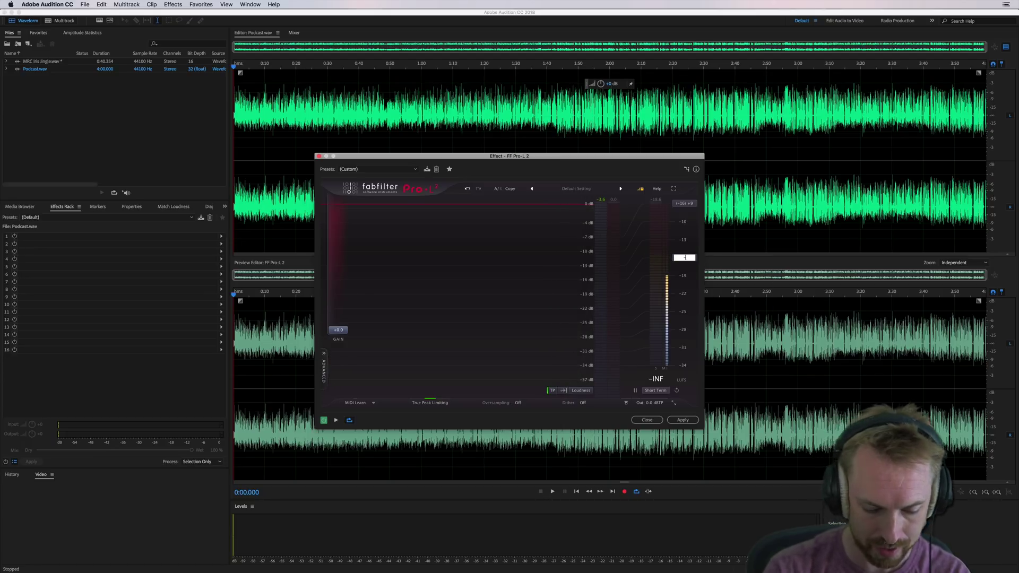
pyautogui.press('Return')
pyautogui.click(689, 259)
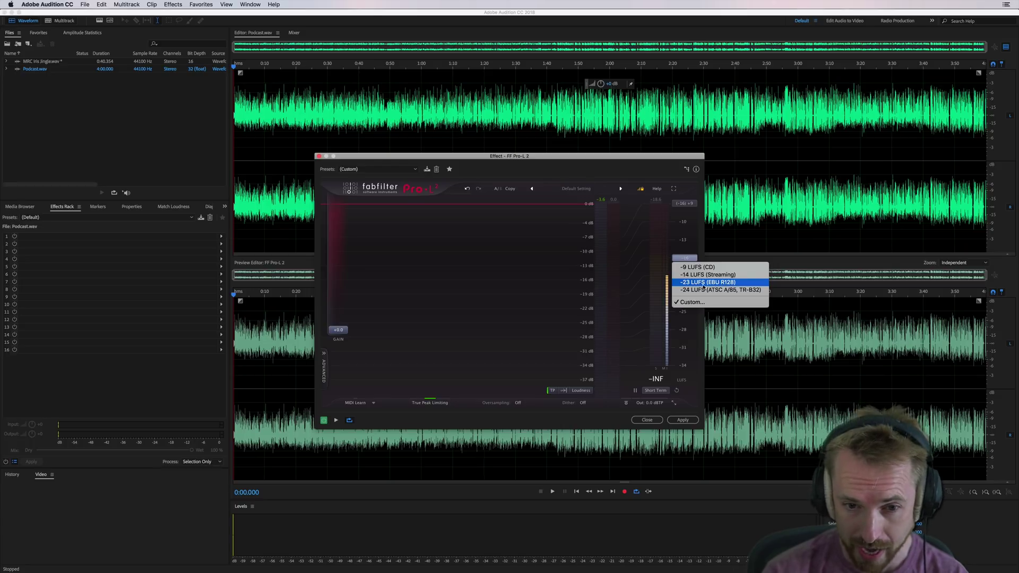
pyautogui.click(687, 260)
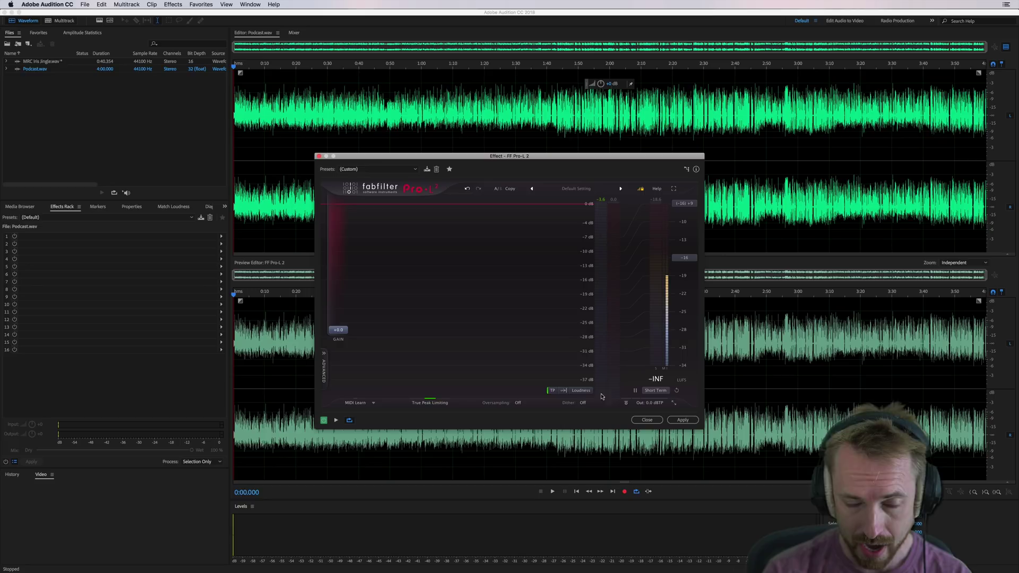
pyautogui.click(657, 389)
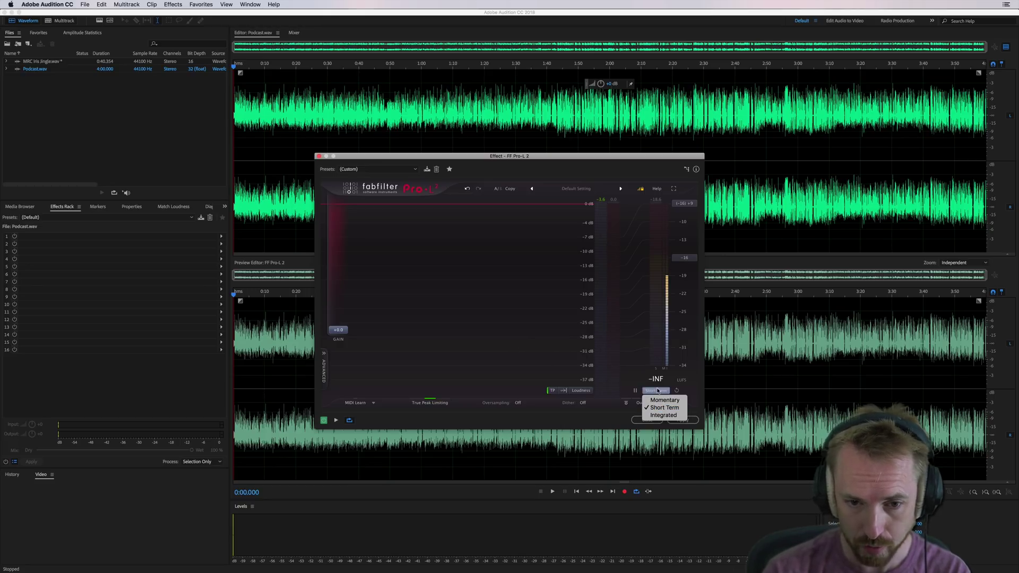
pyautogui.click(659, 389)
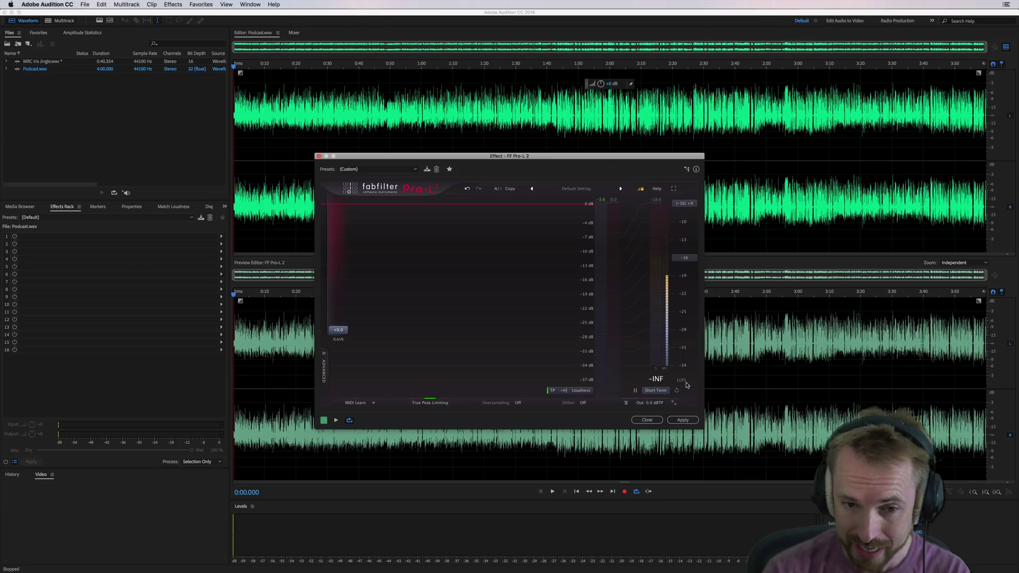
pyautogui.press('space')
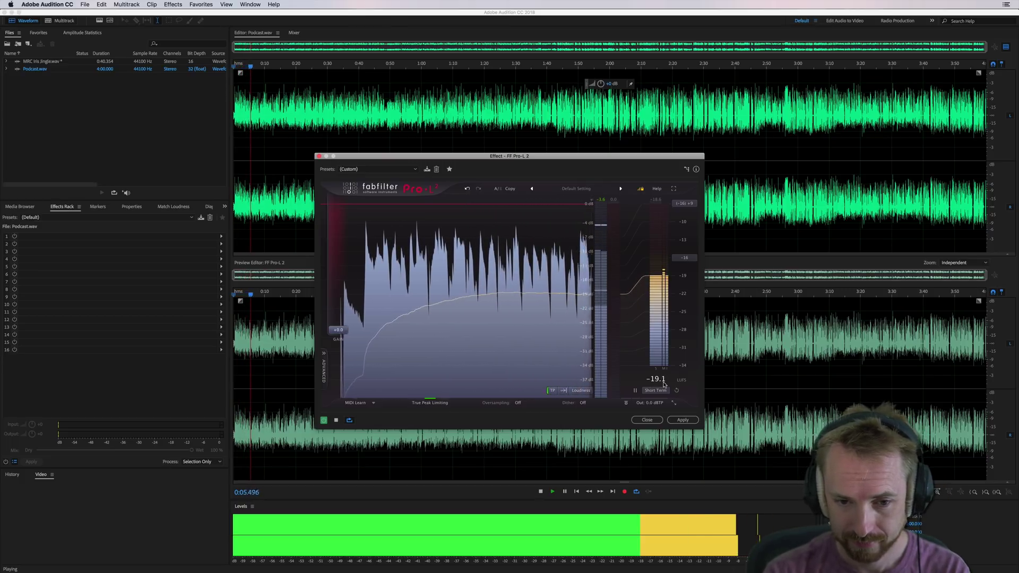
pyautogui.press('space')
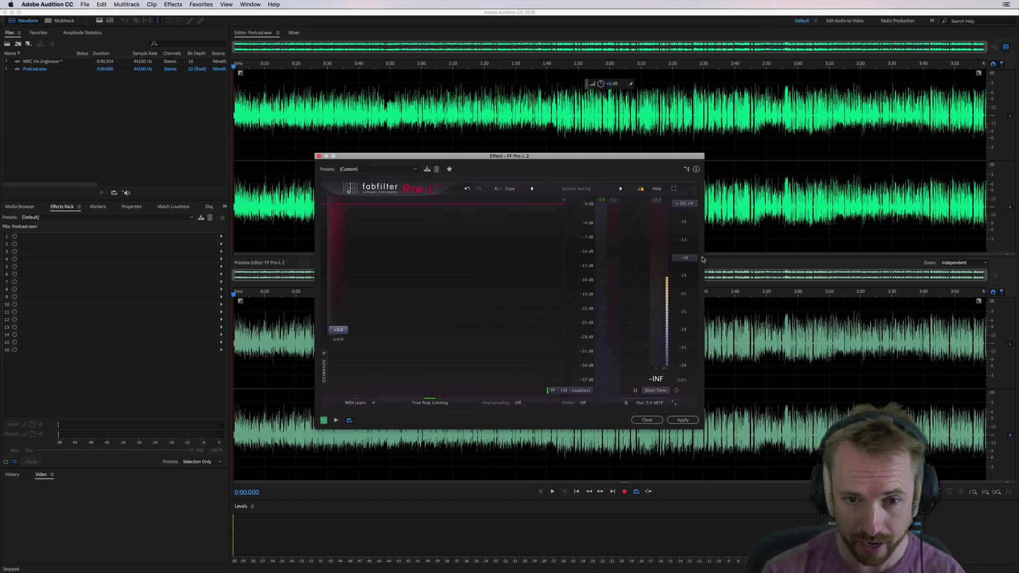
# Switch the loudness meter scale to Relative and preview the podcast against it.
pyautogui.click(684, 204)
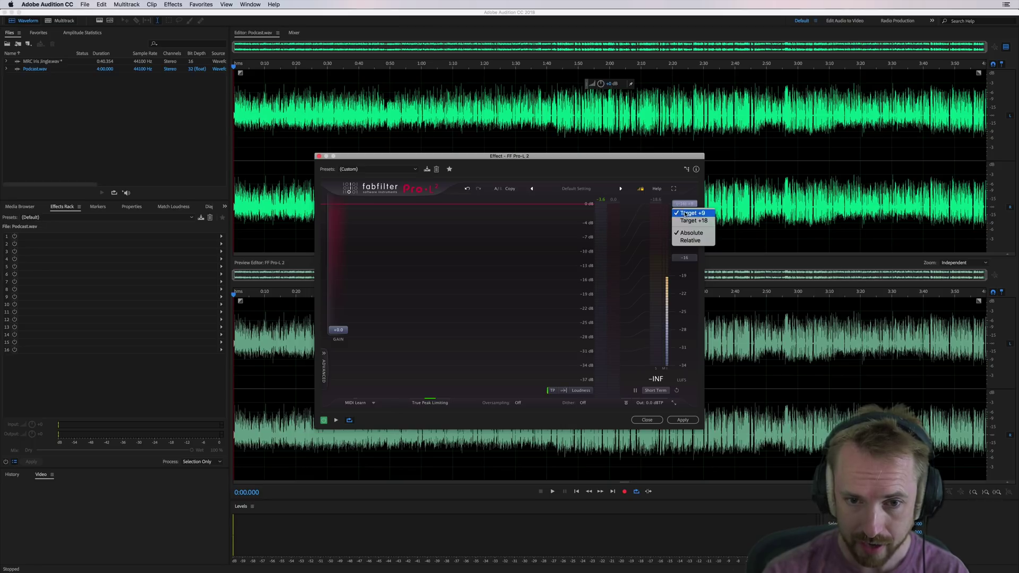
pyautogui.click(690, 241)
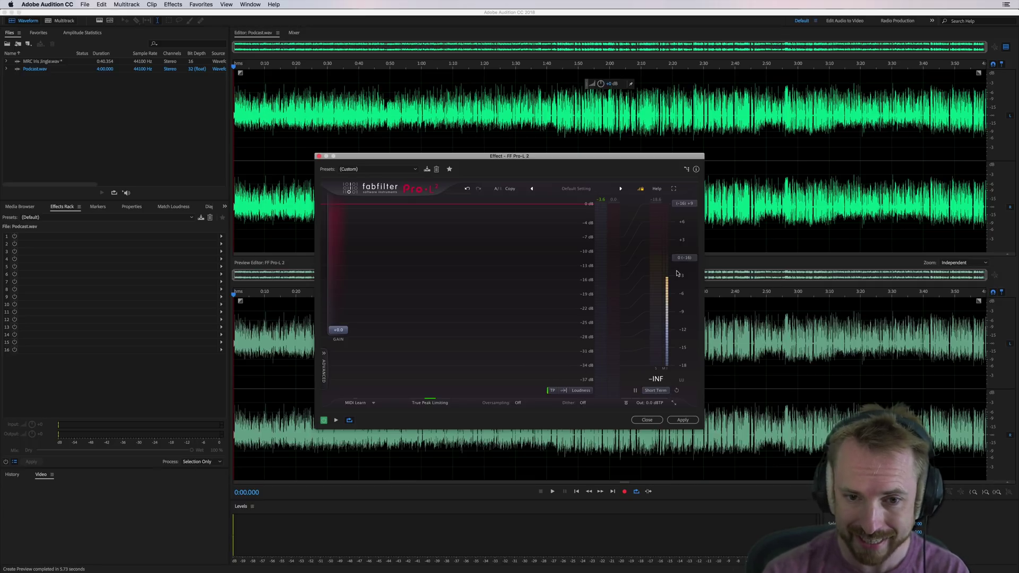
pyautogui.press('space')
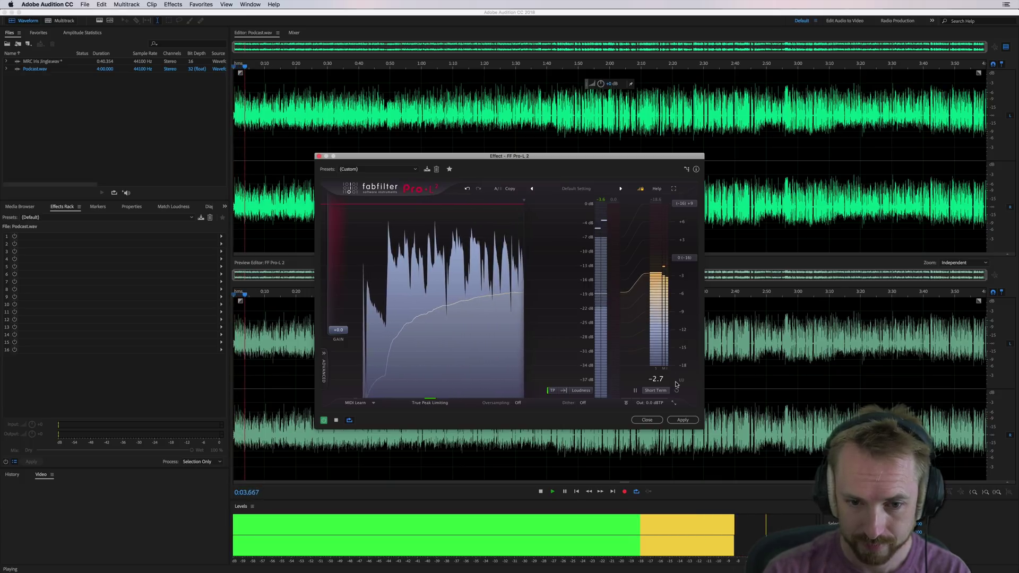
pyautogui.press('space')
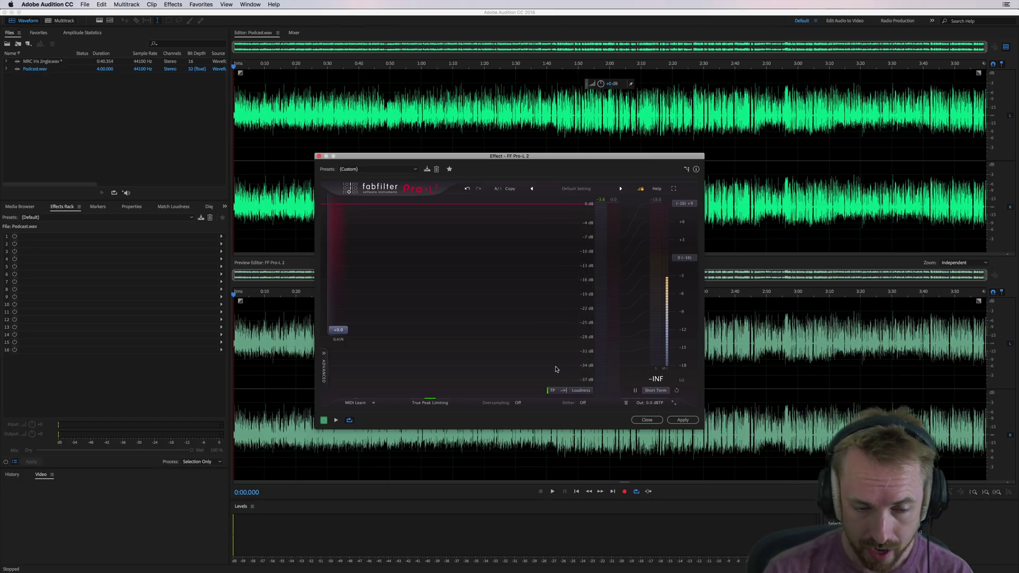
pyautogui.moveTo(340, 334)
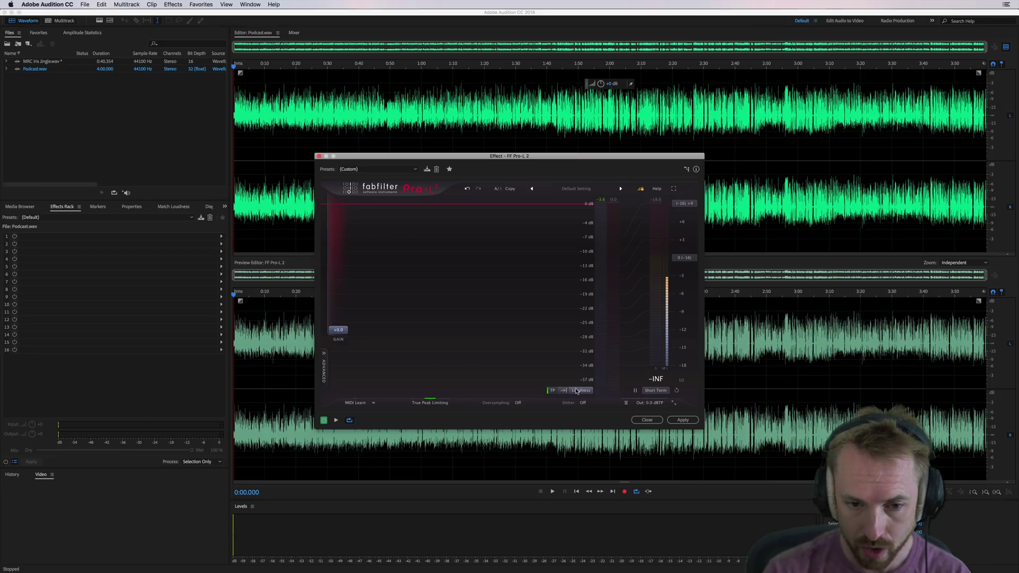
pyautogui.moveTo(662, 399)
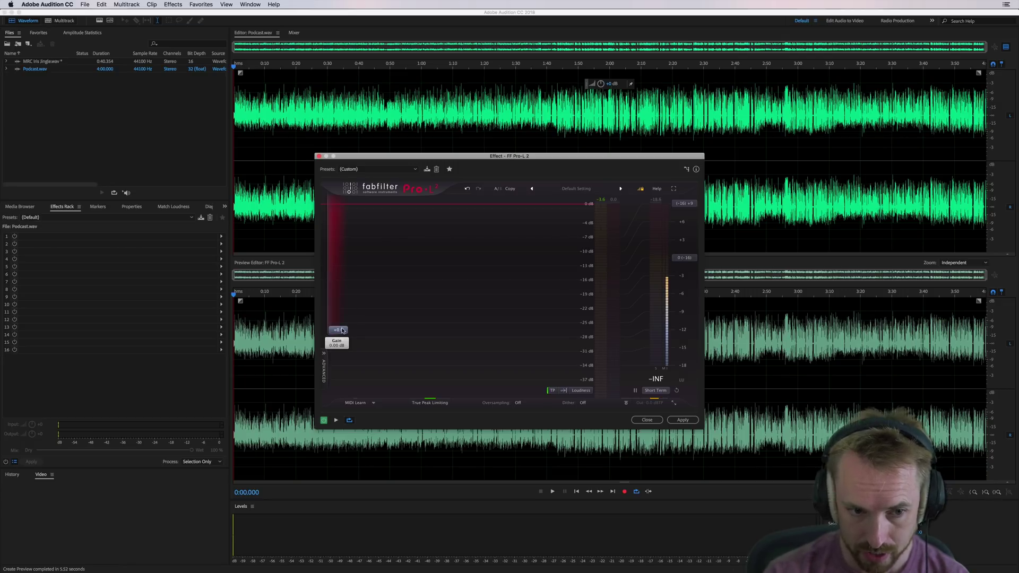
# Preview the podcast while raising the Pro-L 2 gain to about +2.3 dB.
pyautogui.press('space')
pyautogui.moveTo(342, 330); pyautogui.dragTo(343, 314)
pyautogui.press('space')
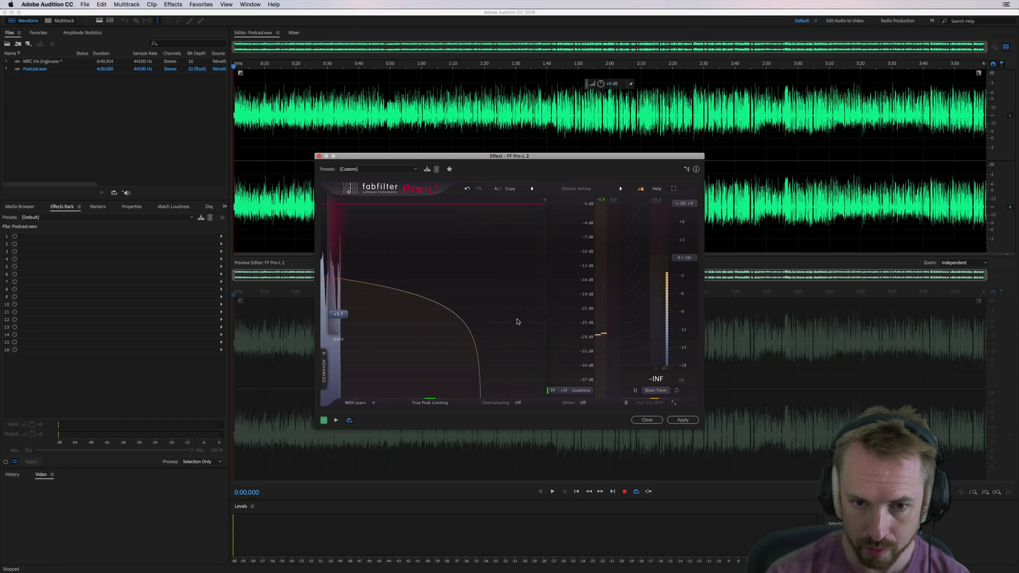
# Switch the meter to absolute LUFS and lower the gain to about +1.7 dB while previewing.
pyautogui.click(685, 203)
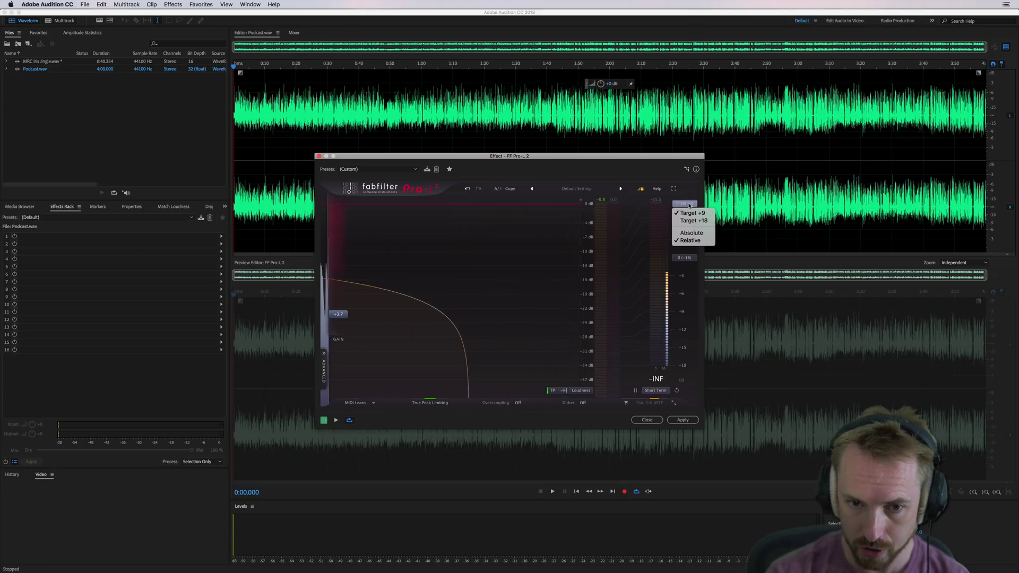
pyautogui.click(690, 233)
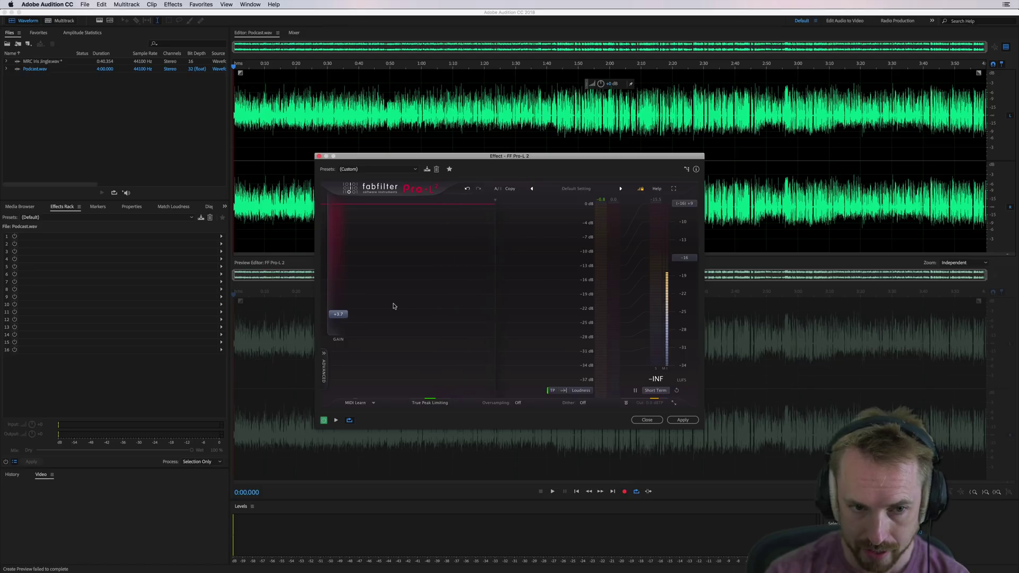
pyautogui.press('space')
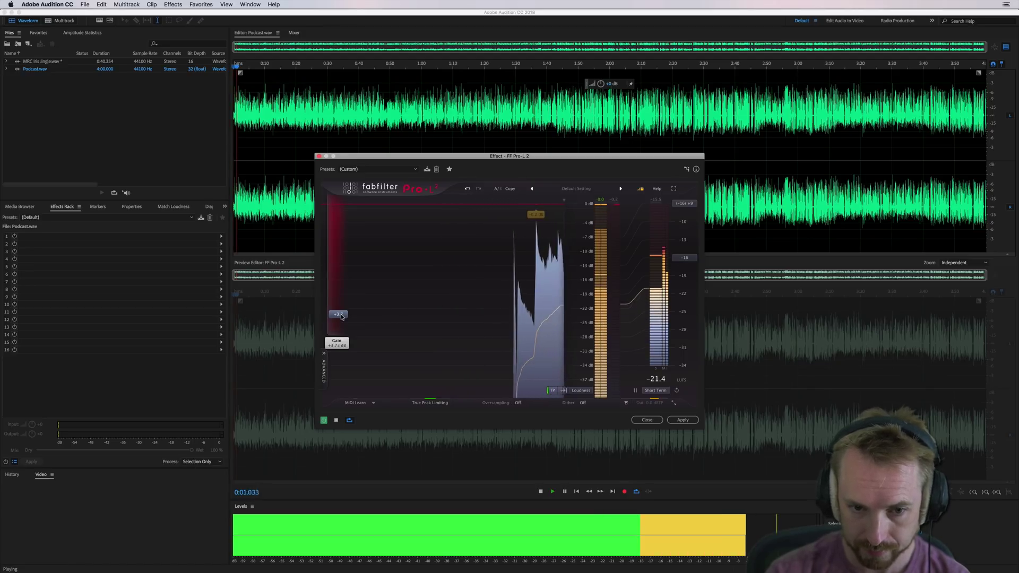
pyautogui.moveTo(341, 317); pyautogui.dragTo(339, 325)
pyautogui.press('space')
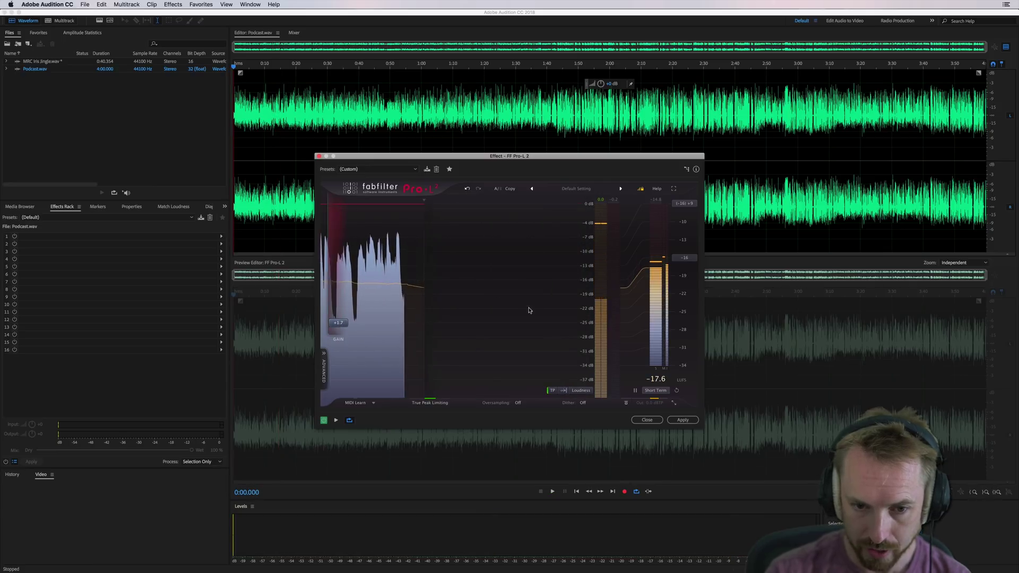
# Set the loudness meter to Relative values and preview the podcast at about +1.78 dB gain.
pyautogui.click(694, 204)
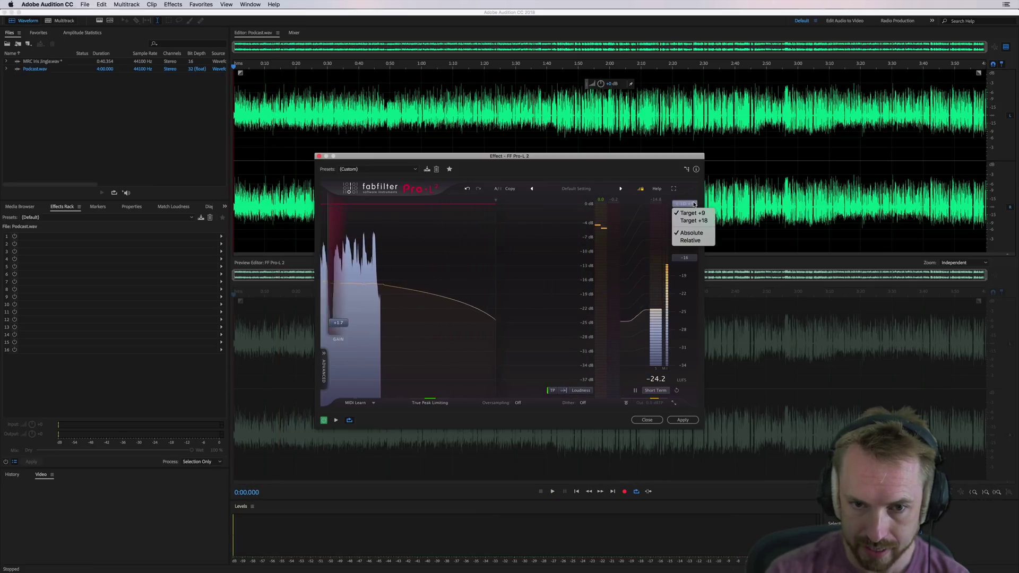
pyautogui.click(685, 228)
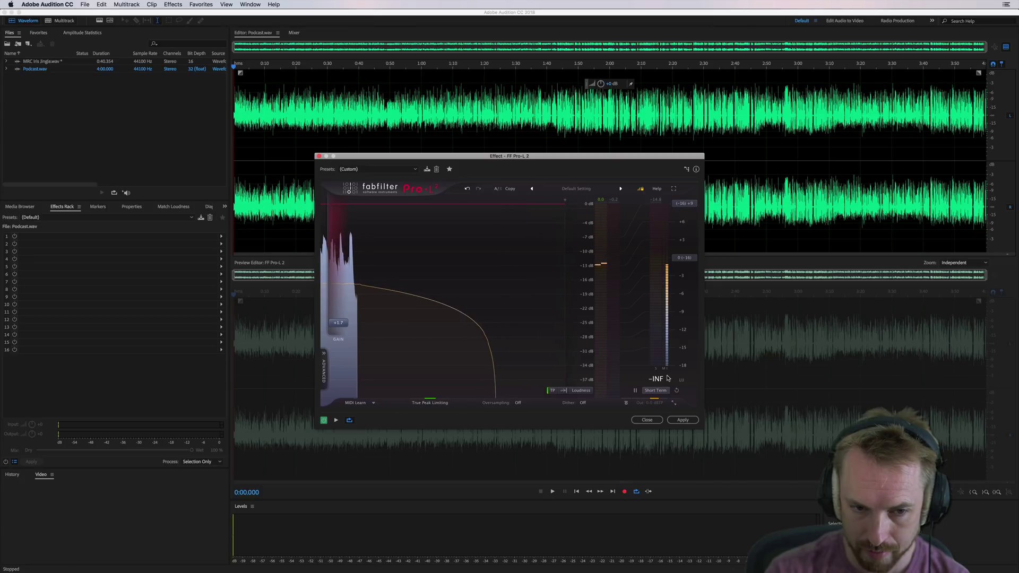
pyautogui.press('space')
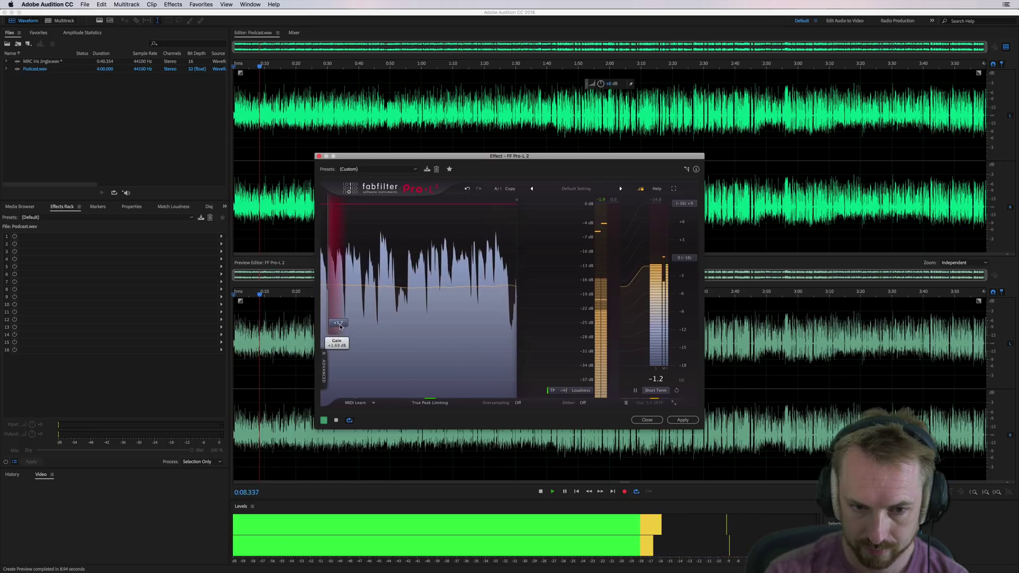
pyautogui.moveTo(340, 325)
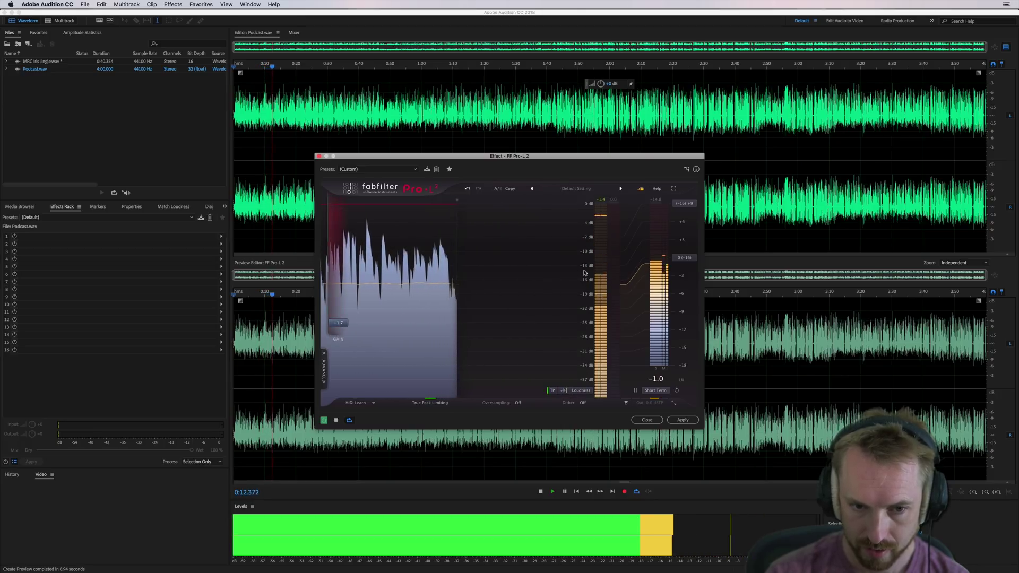
pyautogui.press('space')
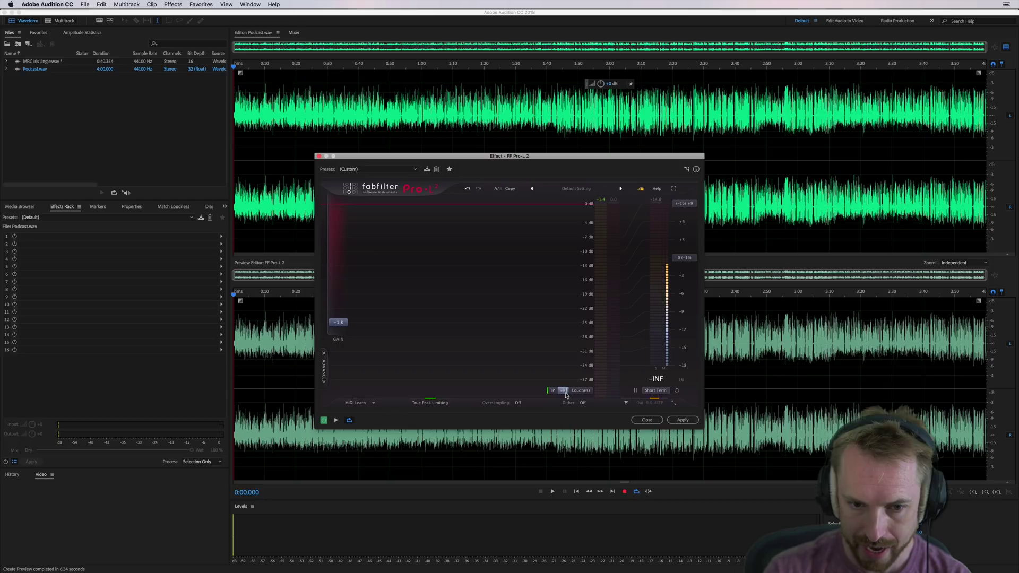
pyautogui.press('space')
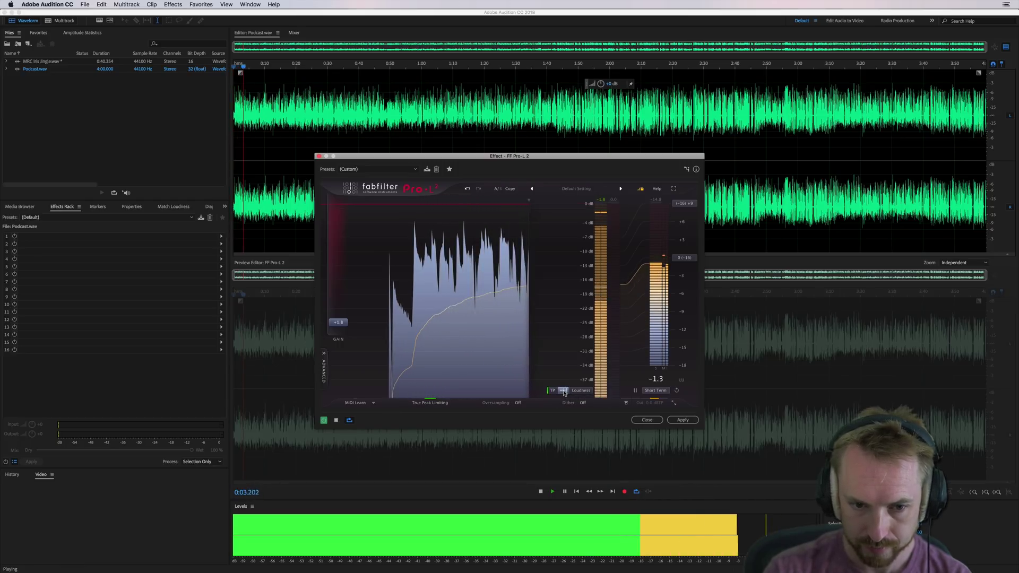
pyautogui.moveTo(564, 393)
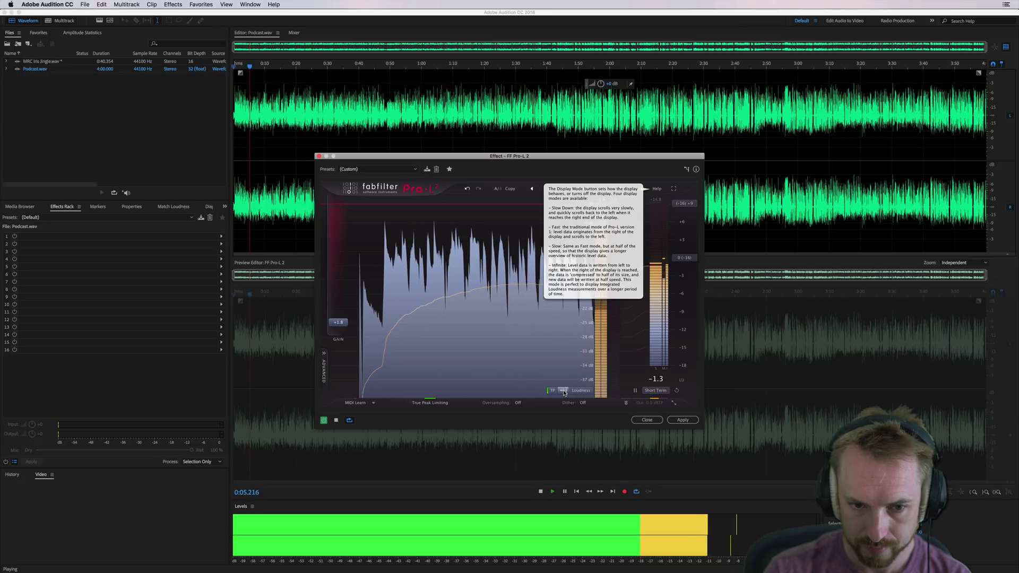
pyautogui.press('space')
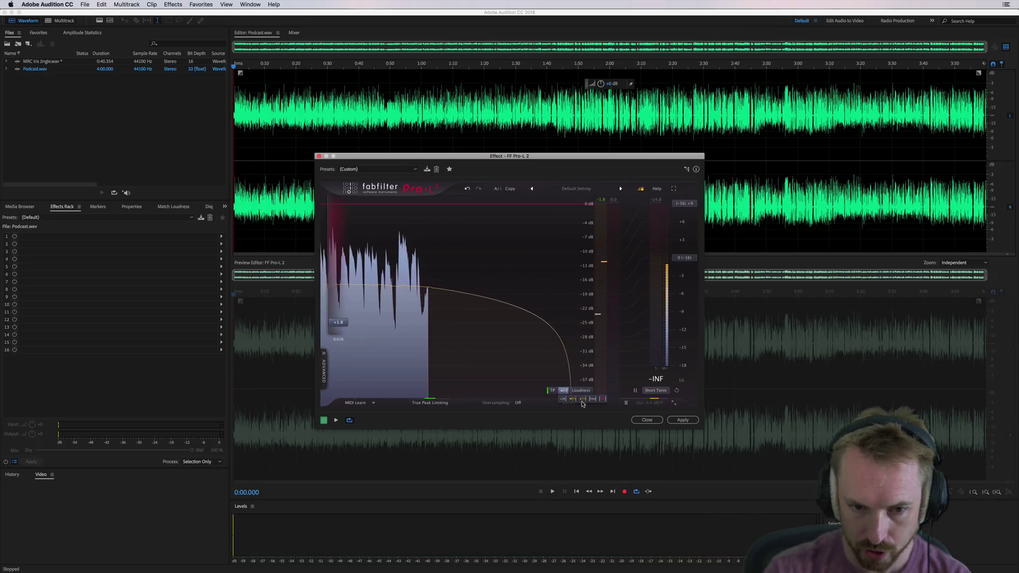
pyautogui.press('space')
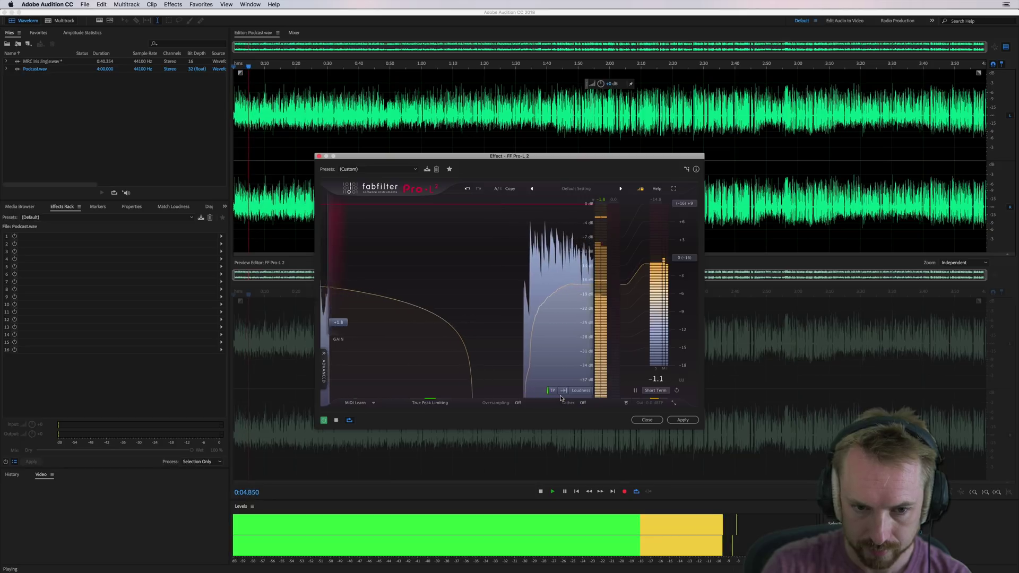
pyautogui.press('space')
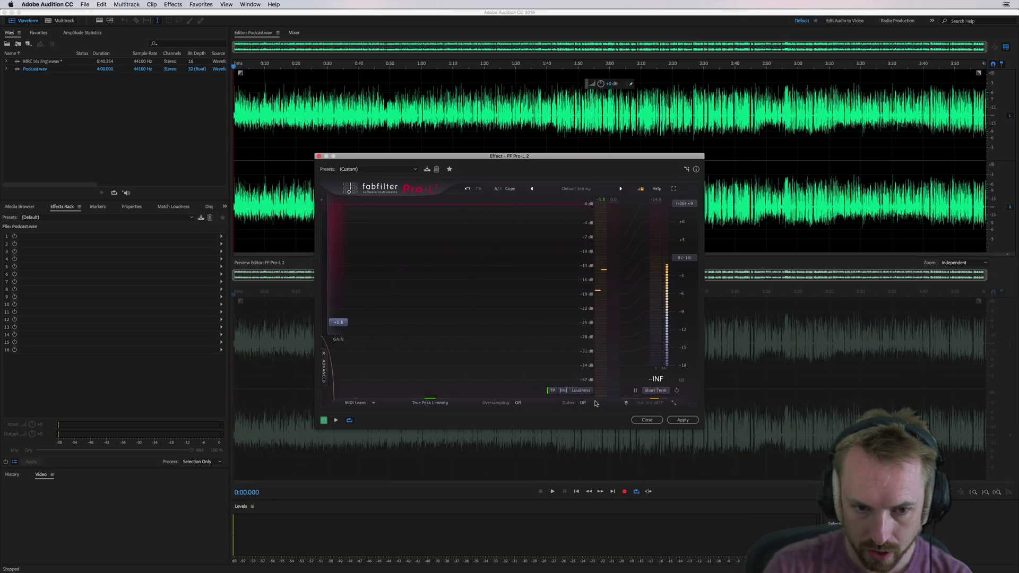
pyautogui.press('space')
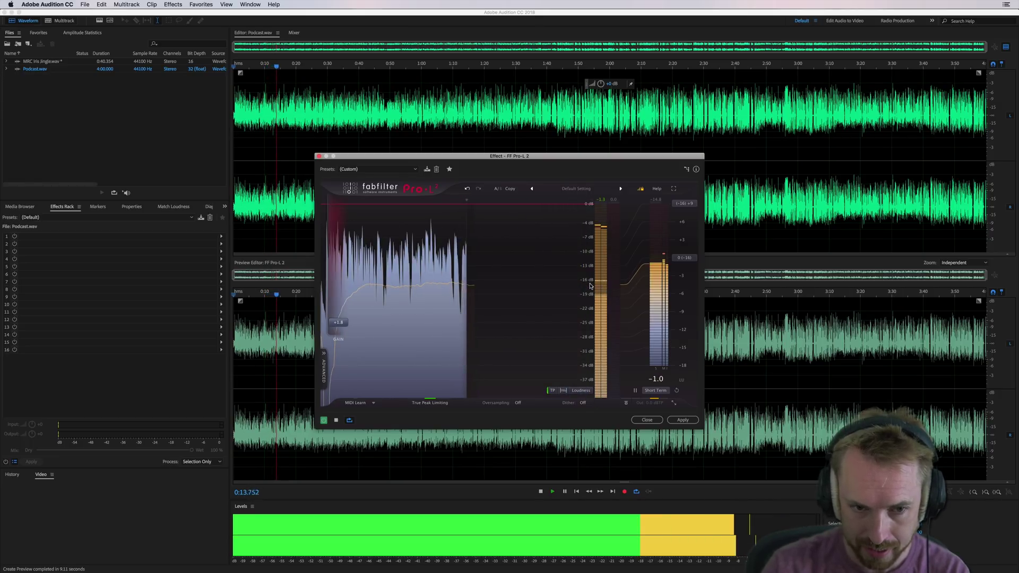
pyautogui.press('space')
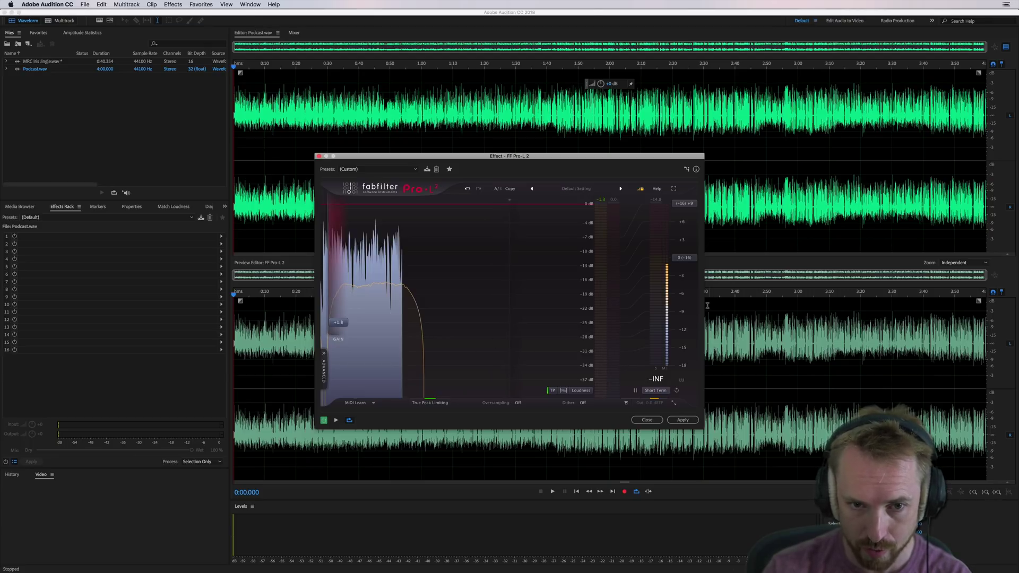
# Apply the Pro-L 2 limiter to Podcast.wav.
pyautogui.click(686, 419)
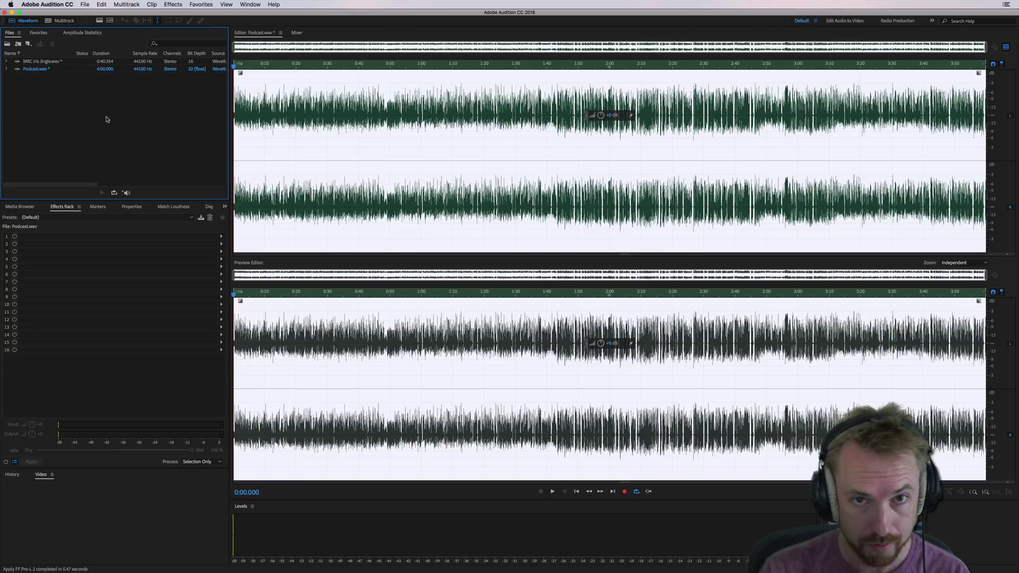
# Open MRC Iris Jingle.wav from the Files panel in the editor.
pyautogui.doubleClick(52, 62)
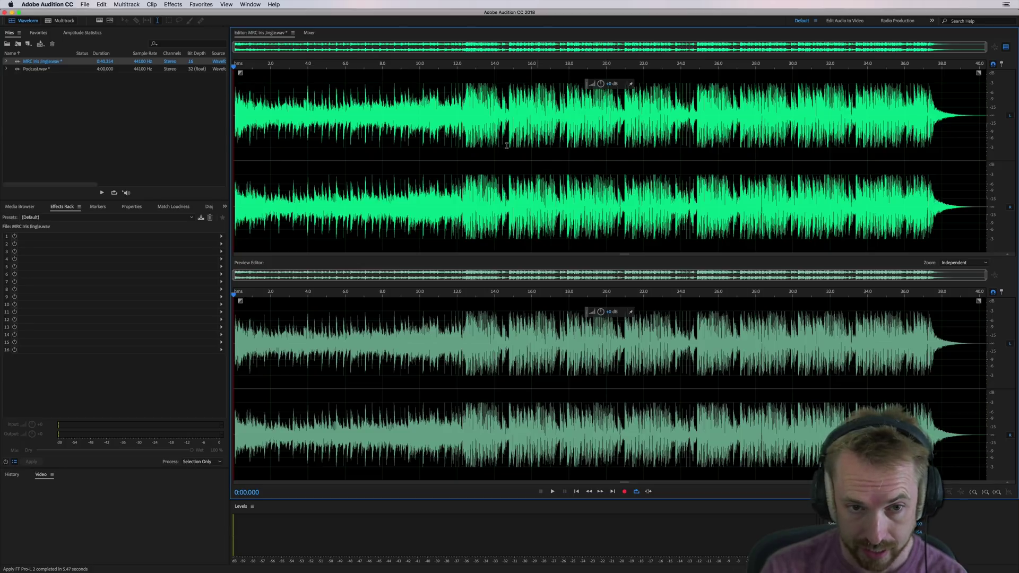
pyautogui.press('space')
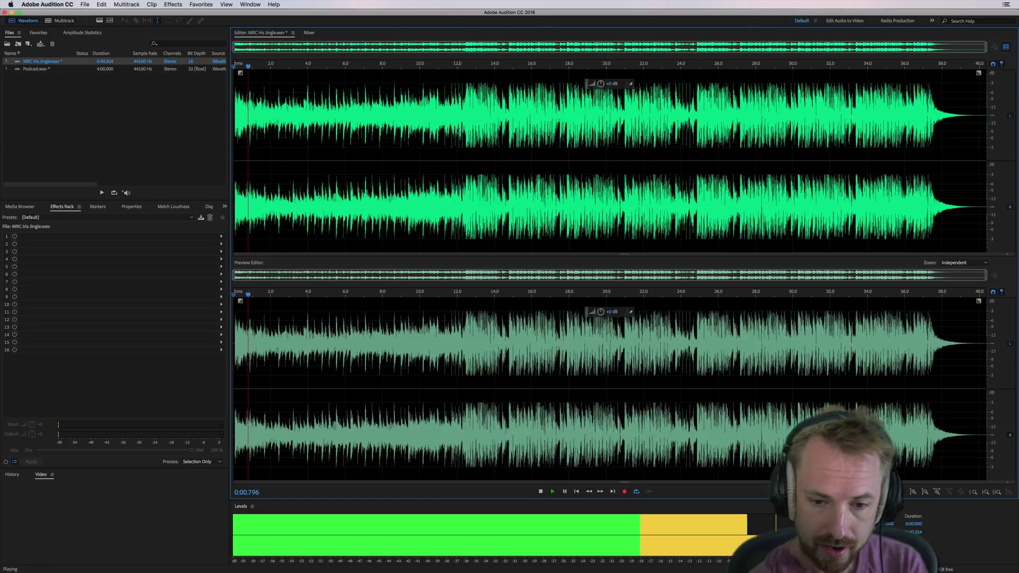
pyautogui.press('space')
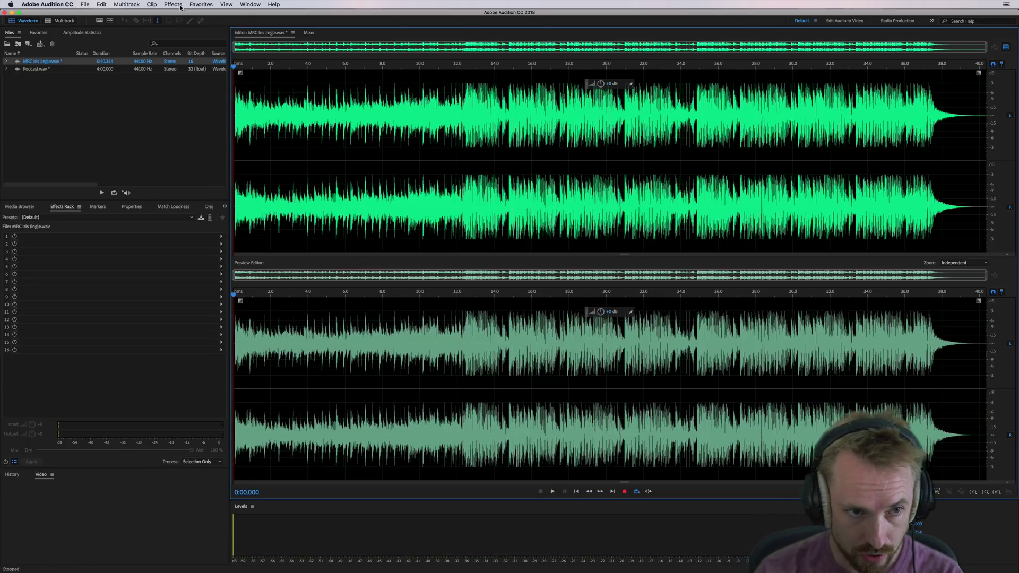
# Add FF Pro-L 2 from Effects > AU > FabFilter to MRC Iris Jingle.wav.
pyautogui.click(181, 6)
pyautogui.moveTo(223, 193)
pyautogui.moveTo(315, 202)
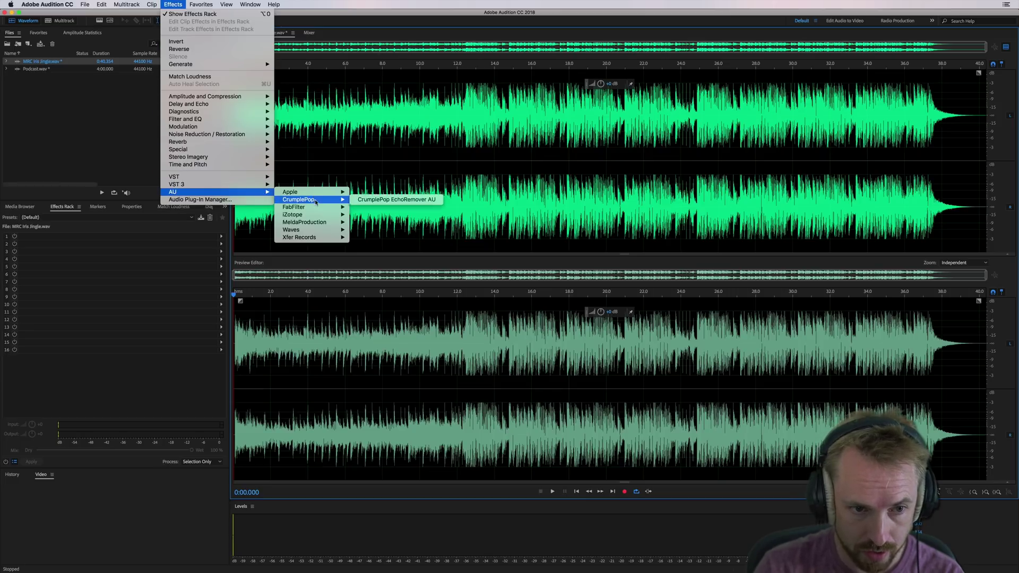
pyautogui.click(414, 239)
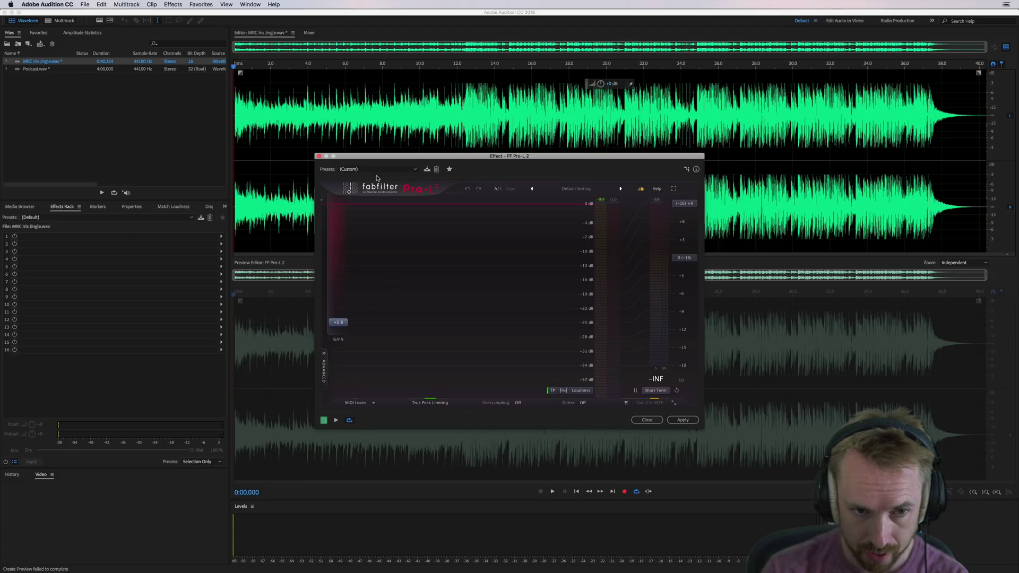
# Reset Pro-L 2 to the (Default) preset and switch the meter scale to Loudness.
pyautogui.click(377, 169)
pyautogui.click(361, 171)
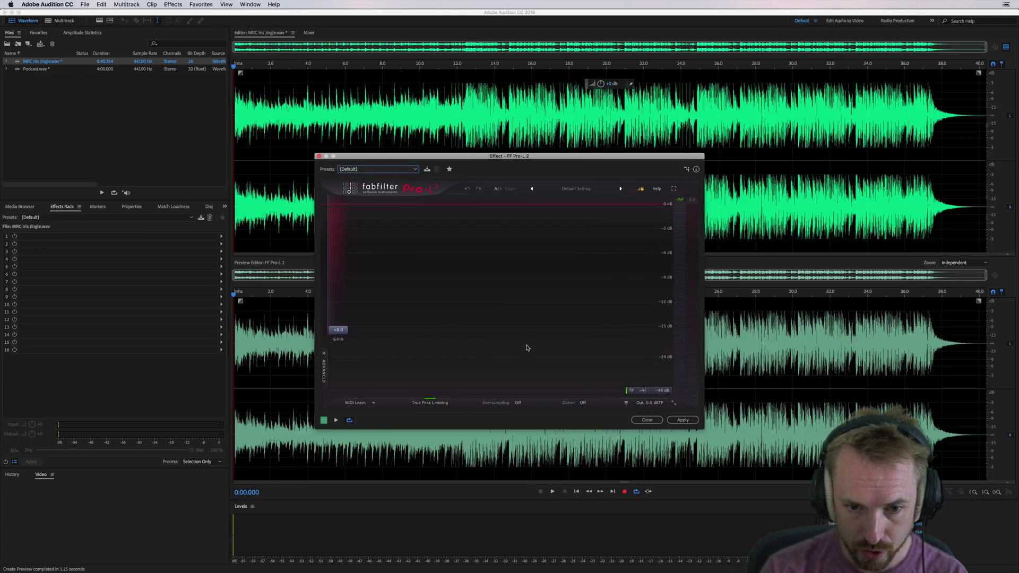
pyautogui.click(664, 393)
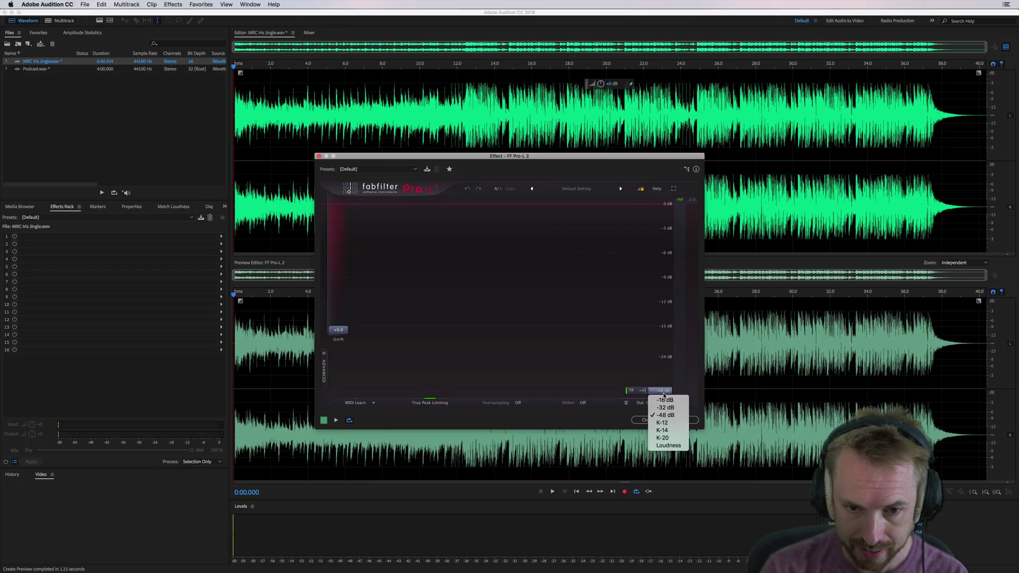
pyautogui.click(664, 446)
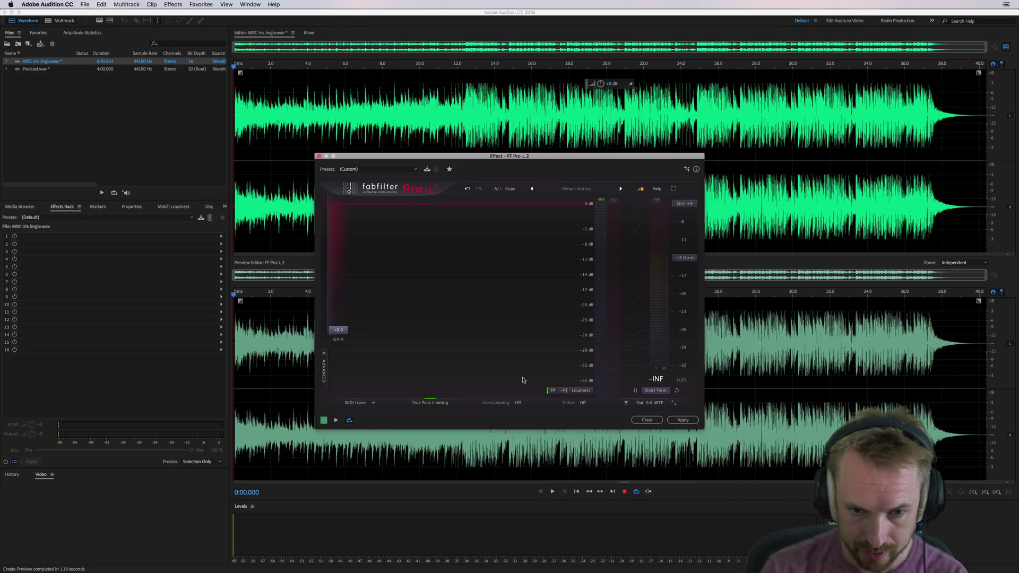
# Change the loudness target from -14 (Strm) to a custom -16 LUFS and preview the jingle.
pyautogui.press('space')
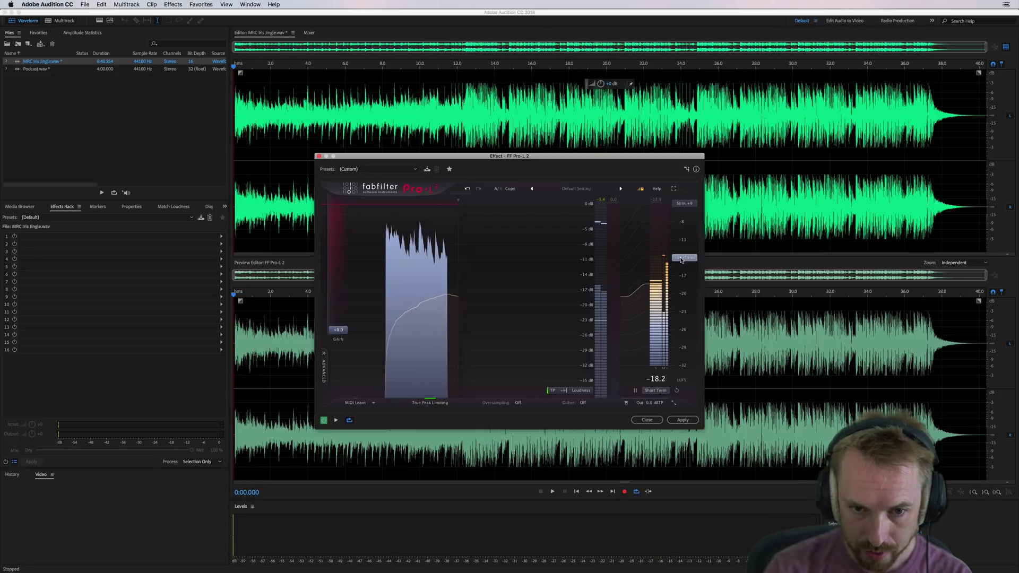
pyautogui.click(682, 259)
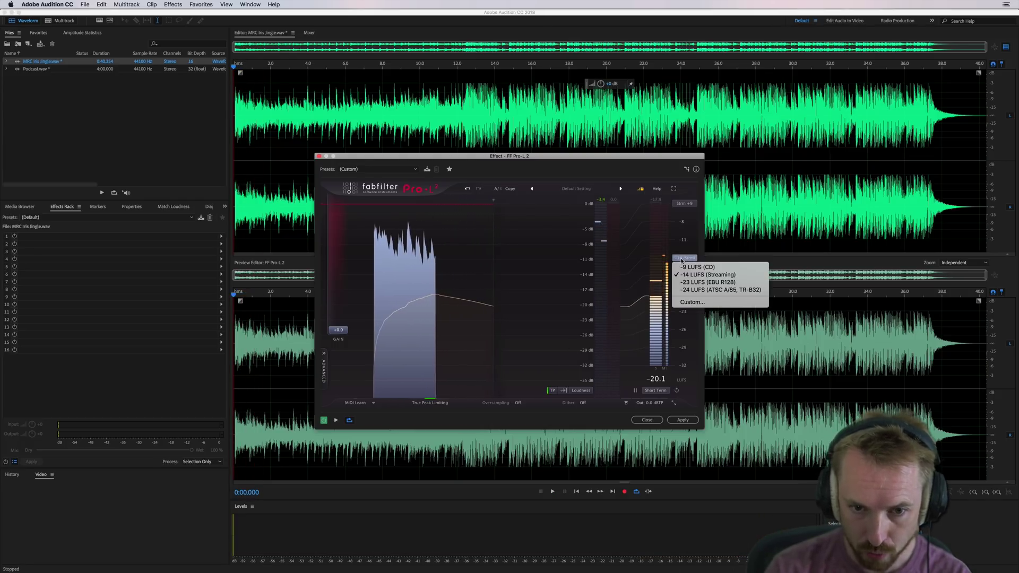
pyautogui.click(691, 302)
pyautogui.write('-16')
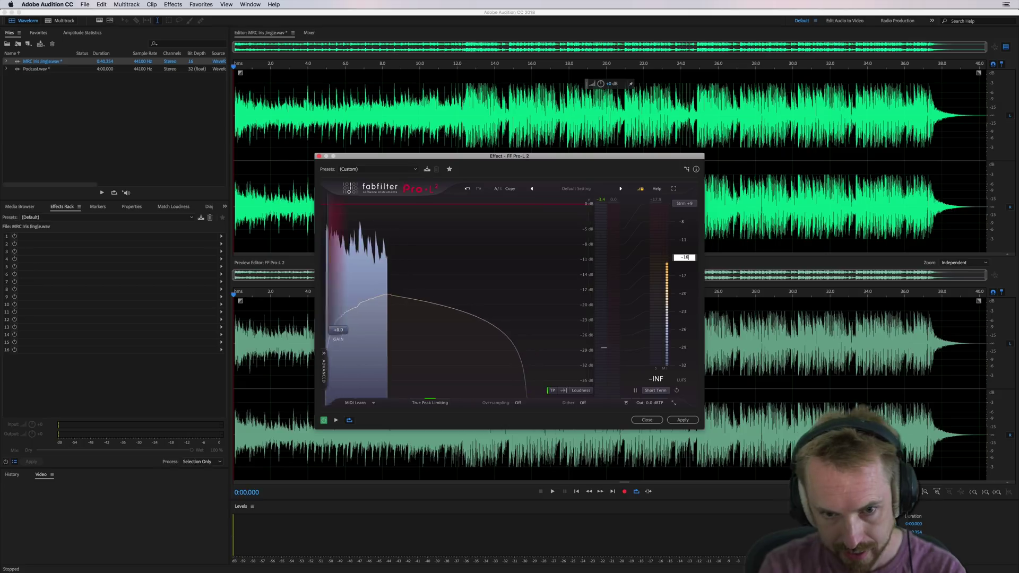
pyautogui.press('Return')
pyautogui.press('space')
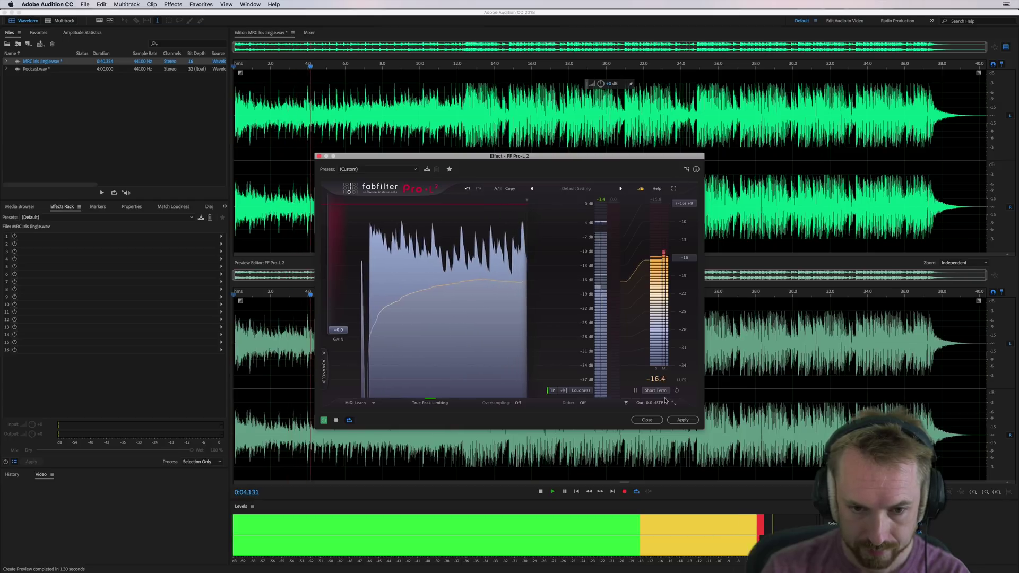
pyautogui.press('space')
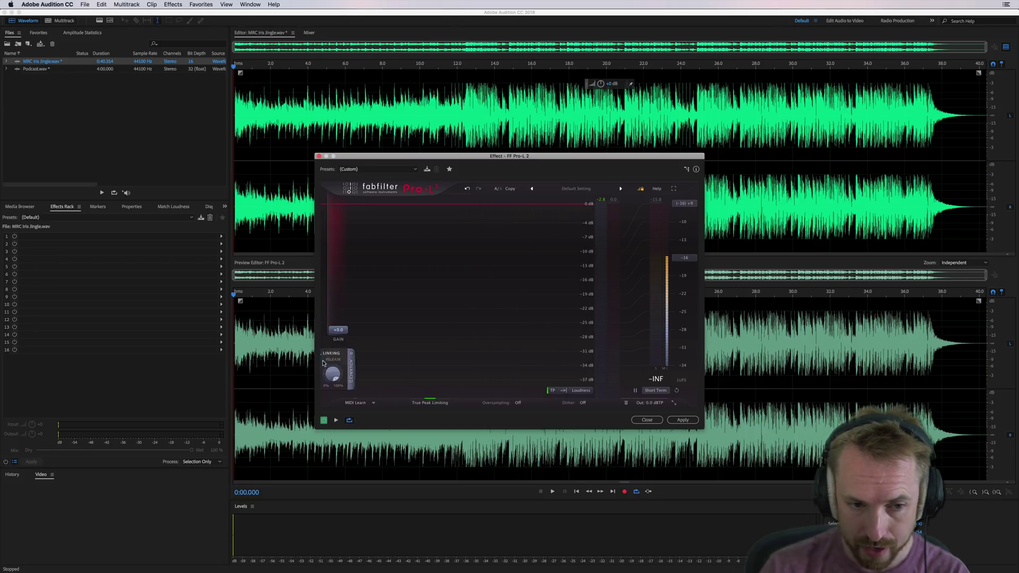
# Collapse the advanced settings and raise the jingle's gain to about +8.2 dB, then stop.
pyautogui.click(526, 367)
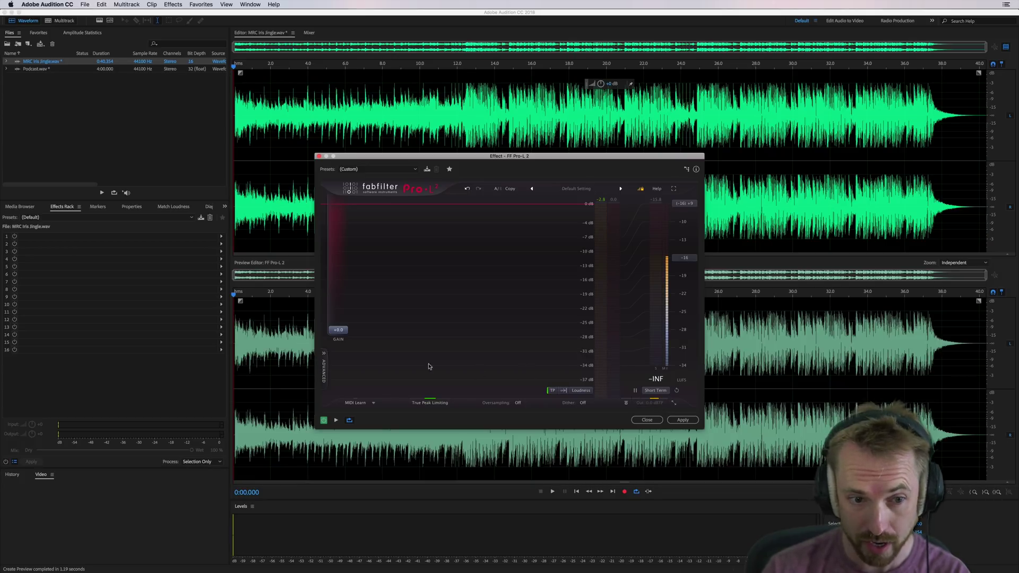
pyautogui.moveTo(342, 334)
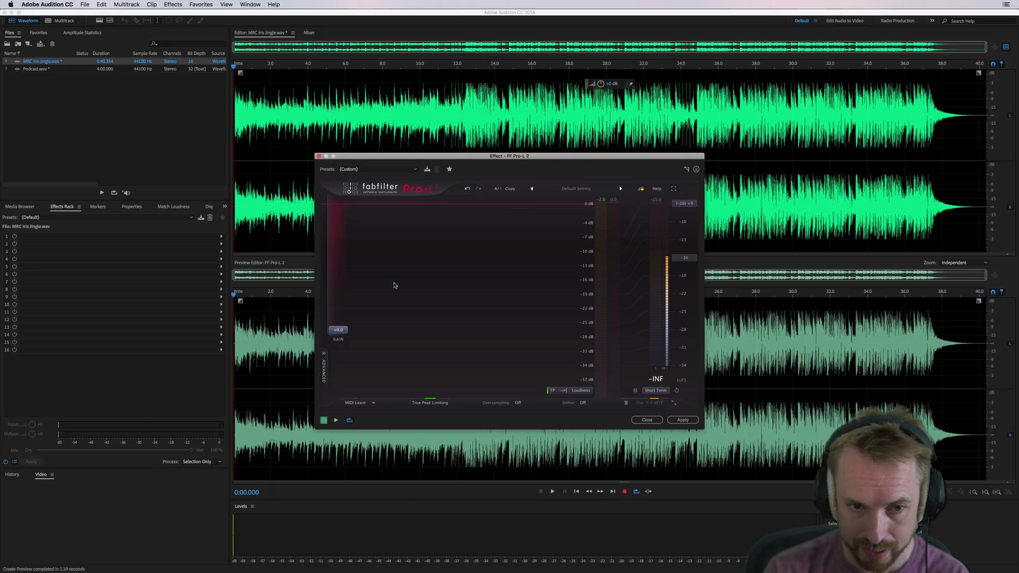
pyautogui.moveTo(342, 329); pyautogui.dragTo(340, 290)
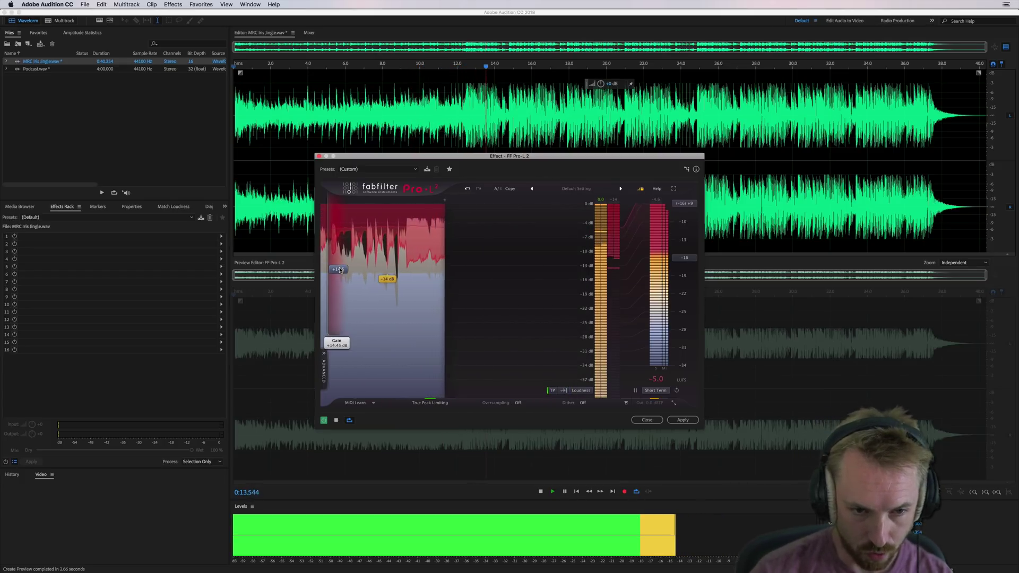
pyautogui.moveTo(340, 270); pyautogui.dragTo(339, 295)
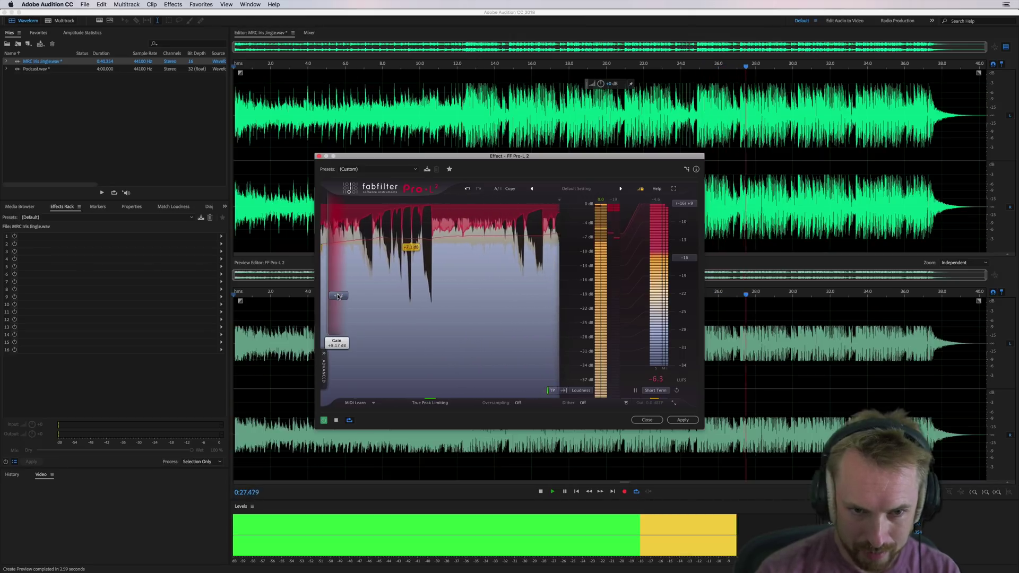
pyautogui.press('space')
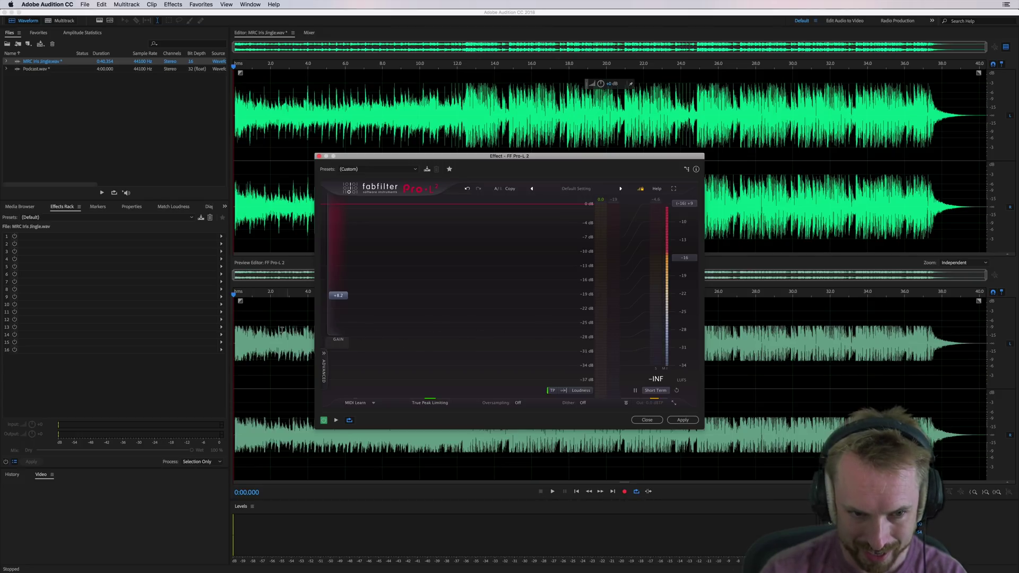
# Expand the ADVANCED panel, keep the Modern style, and start previewing the jingle.
pyautogui.click(325, 370)
pyautogui.click(346, 373)
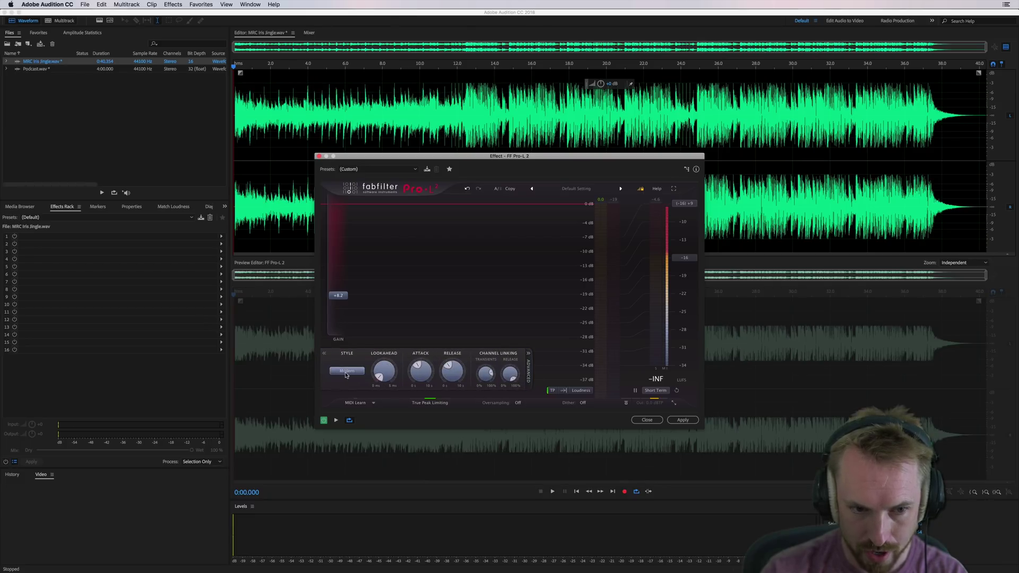
pyautogui.click(346, 371)
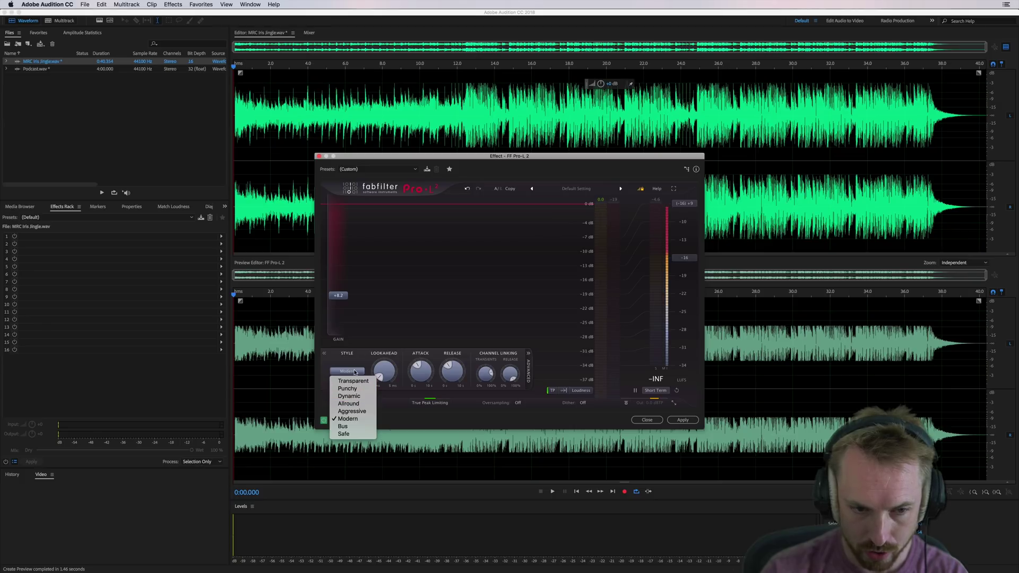
pyautogui.click(355, 372)
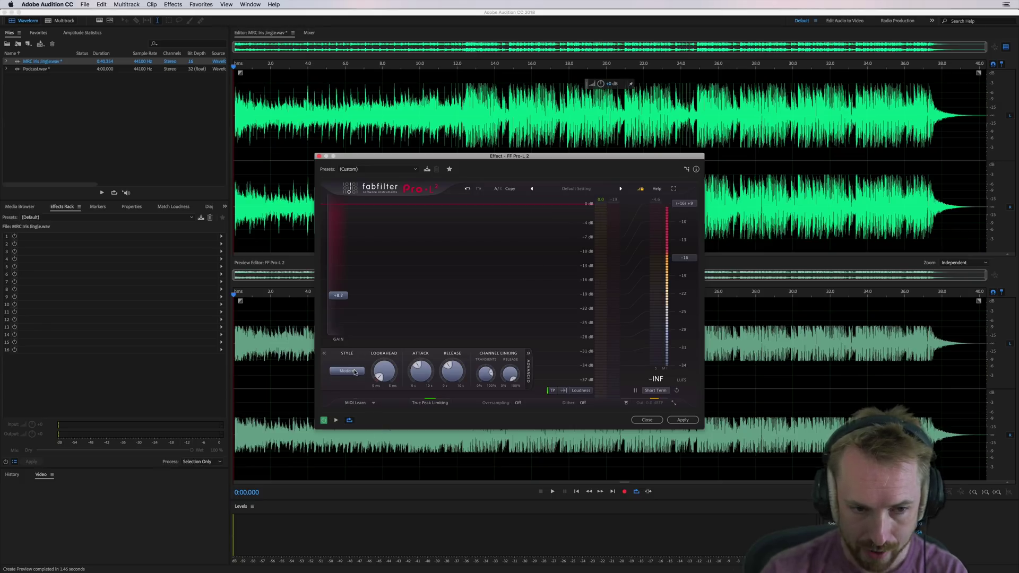
pyautogui.press('space')
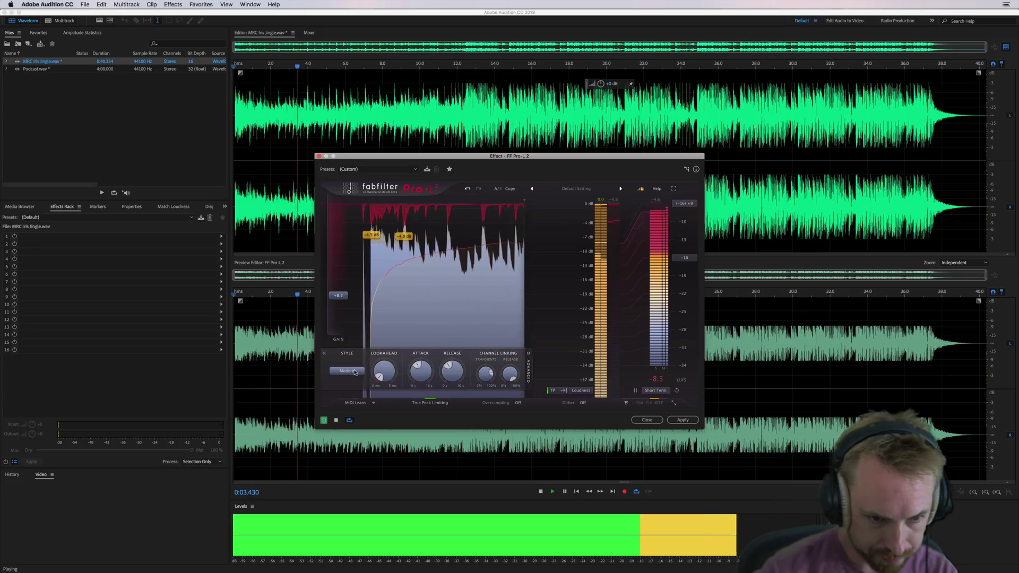
# Try the Punchy limiting style, then settle on Aggressive and stop the preview.
pyautogui.click(355, 373)
pyautogui.click(347, 389)
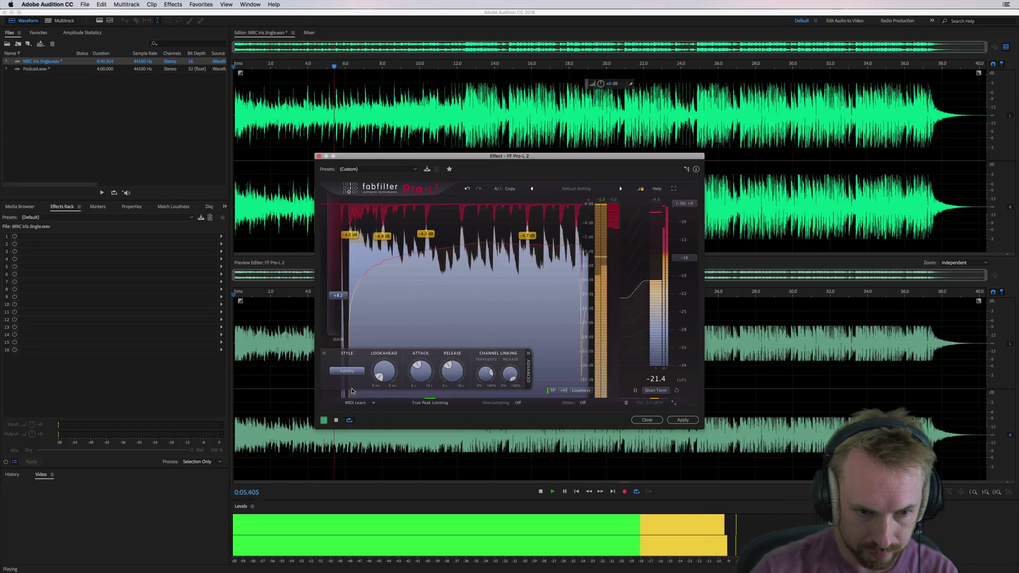
pyautogui.click(349, 374)
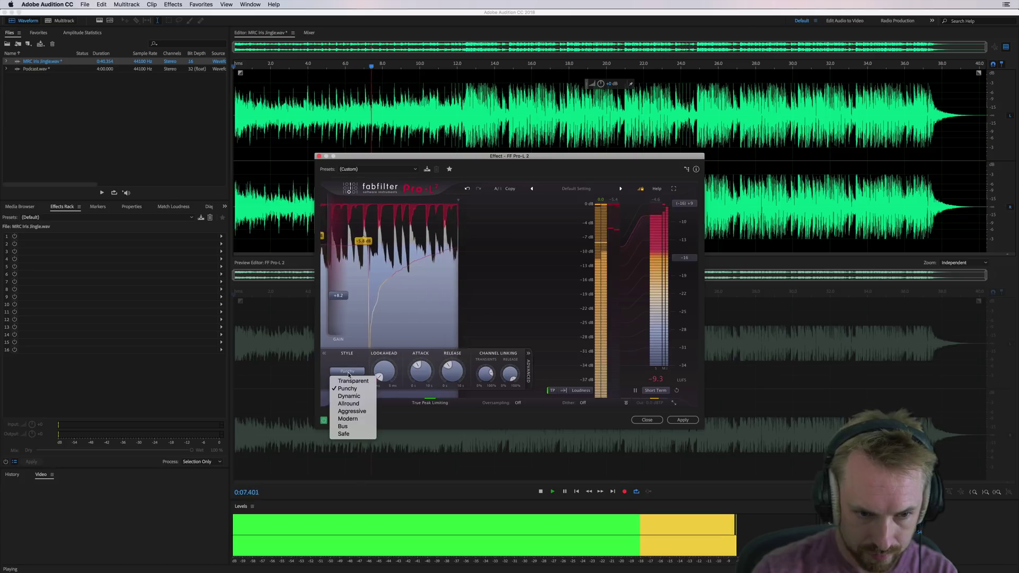
pyautogui.click(352, 411)
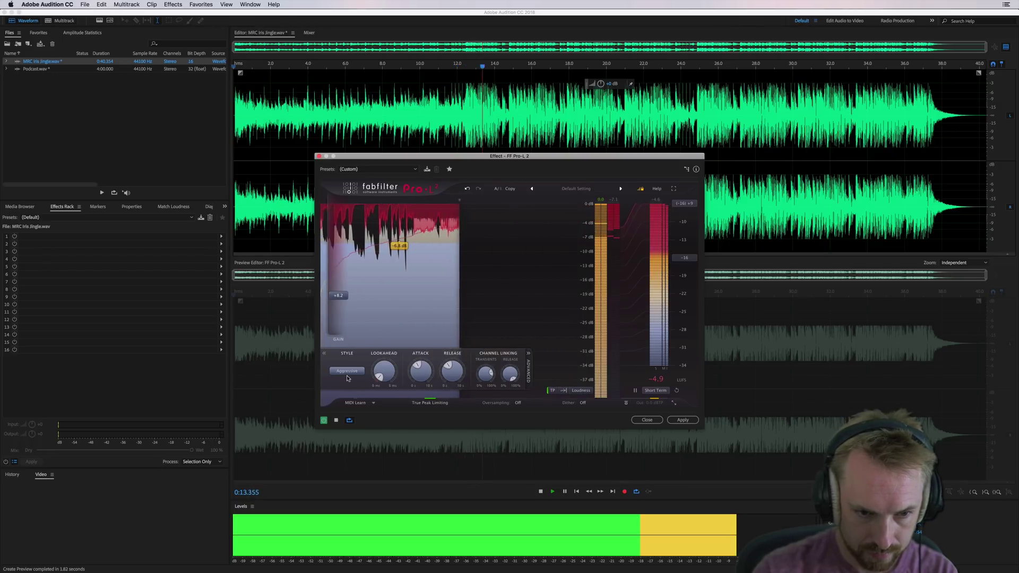
pyautogui.press('space')
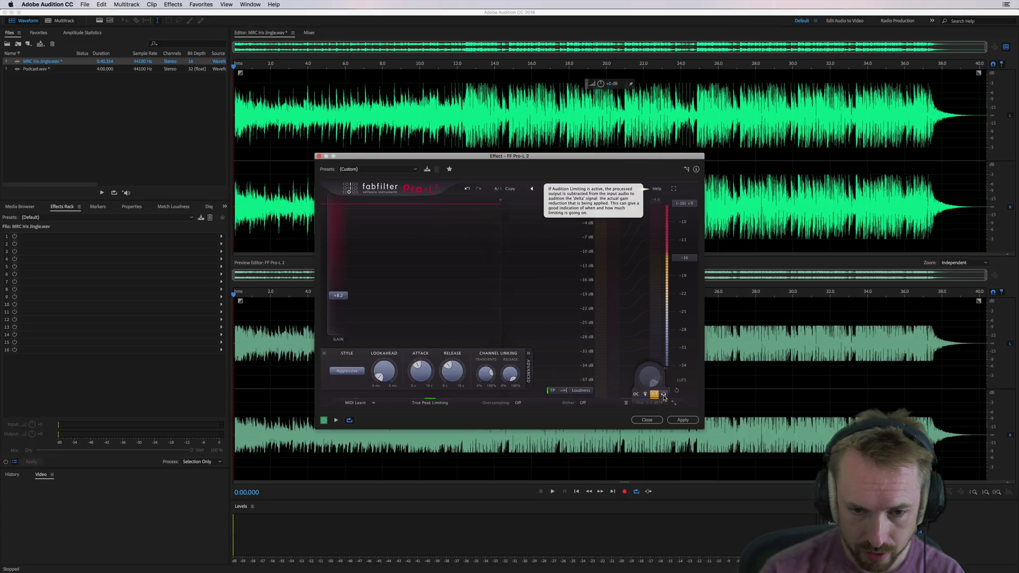
# Enable Limiting delta, preview the jingle, and turn up the Pro-L 2 Release knob.
pyautogui.click(663, 395)
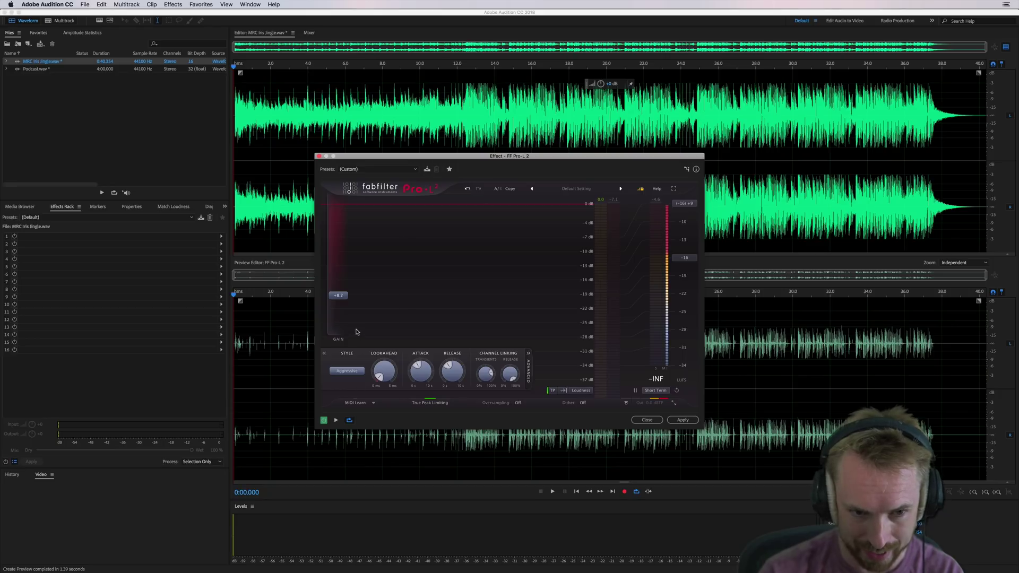
pyautogui.press('space')
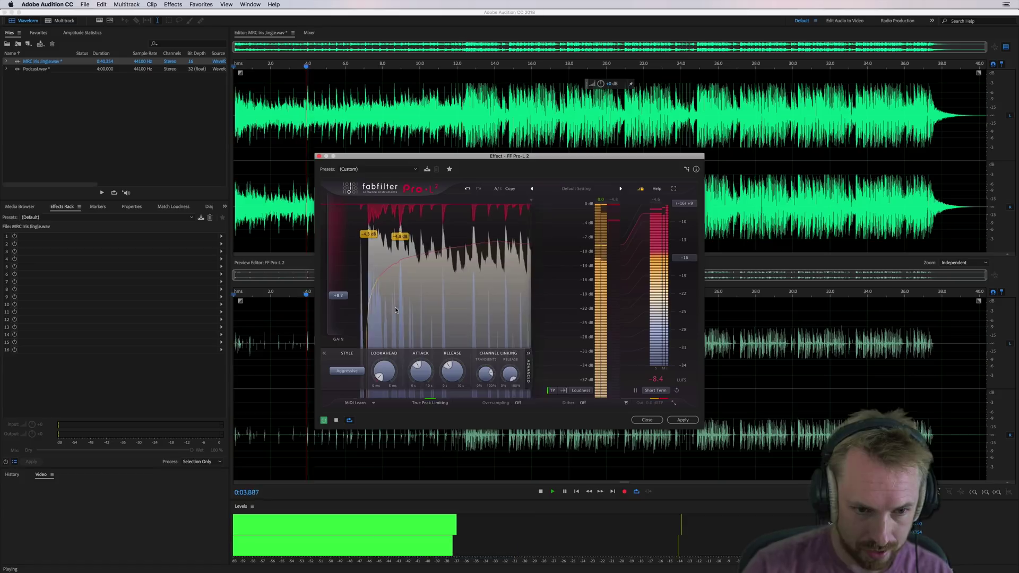
pyautogui.moveTo(419, 370)
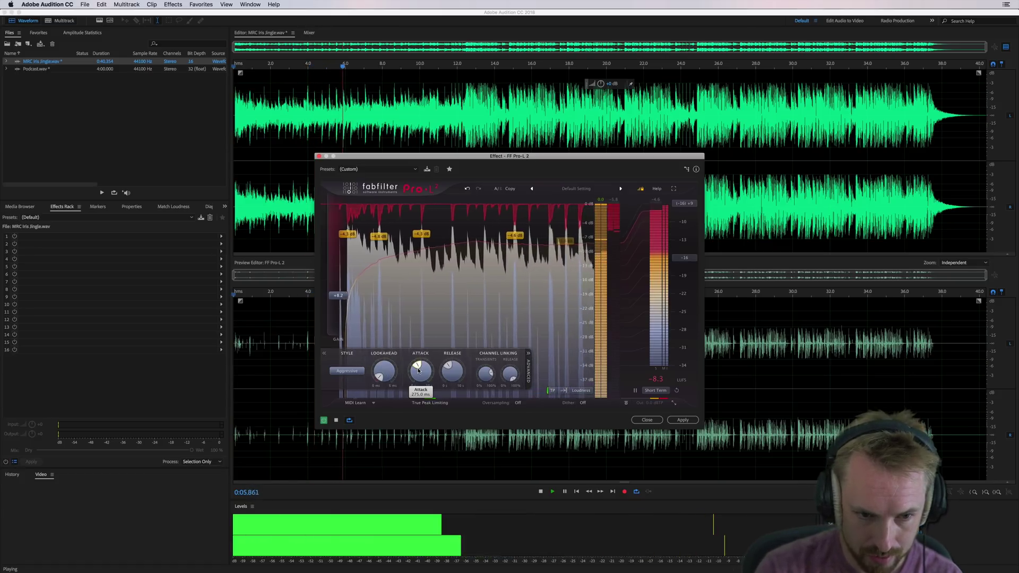
pyautogui.moveTo(451, 370)
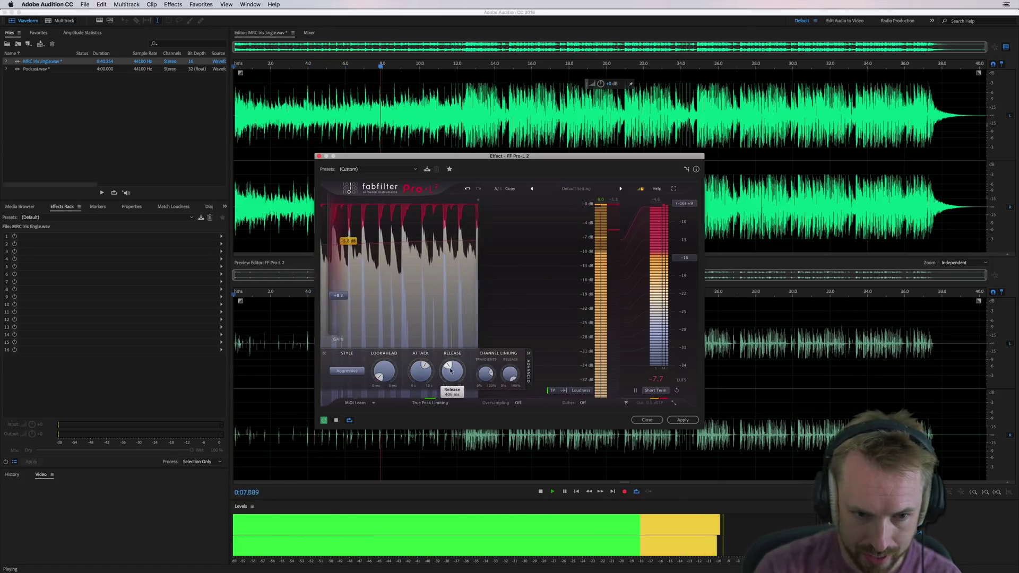
pyautogui.moveTo(451, 371)
pyautogui.mouseDown()
pyautogui.moveTo(451, 353)
pyautogui.moveTo(424, 356)
pyautogui.moveTo(462, 354)
pyautogui.mouseUp()
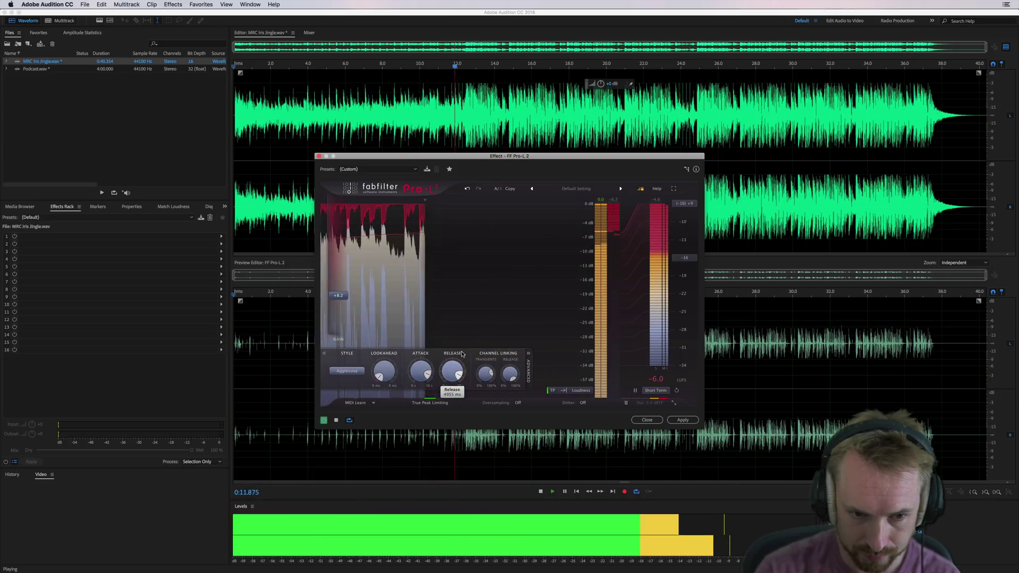
pyautogui.moveTo(420, 375)
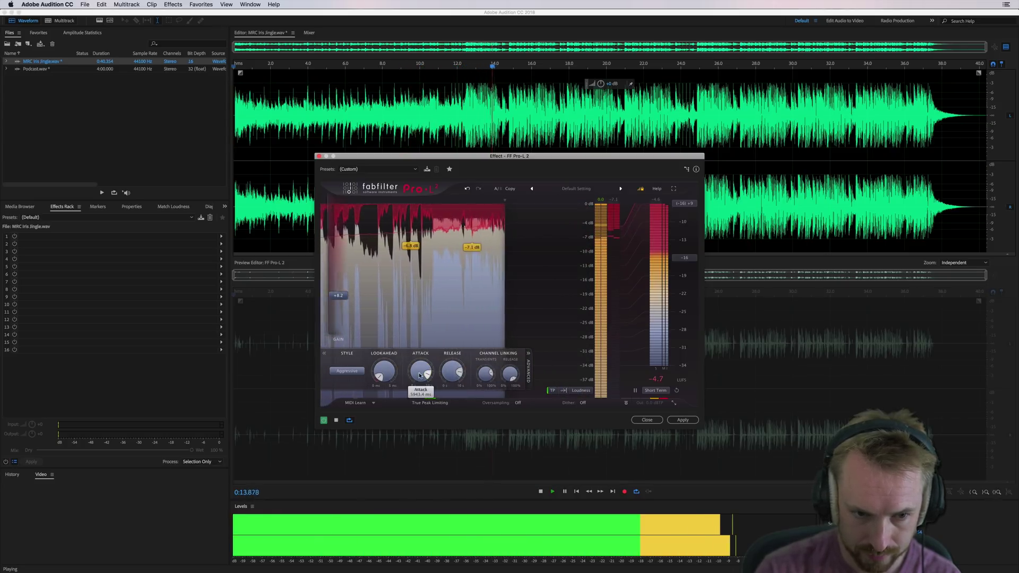
# Try the Punchy, Dynamic, Transparent and Safe limiting styles in Pro-L 2.
pyautogui.click(353, 372)
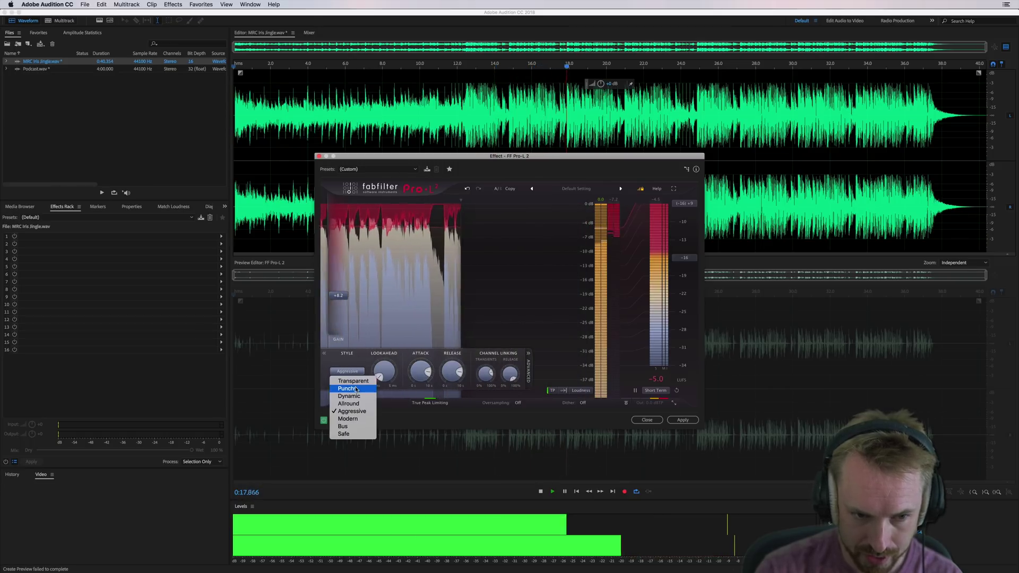
pyautogui.click(356, 389)
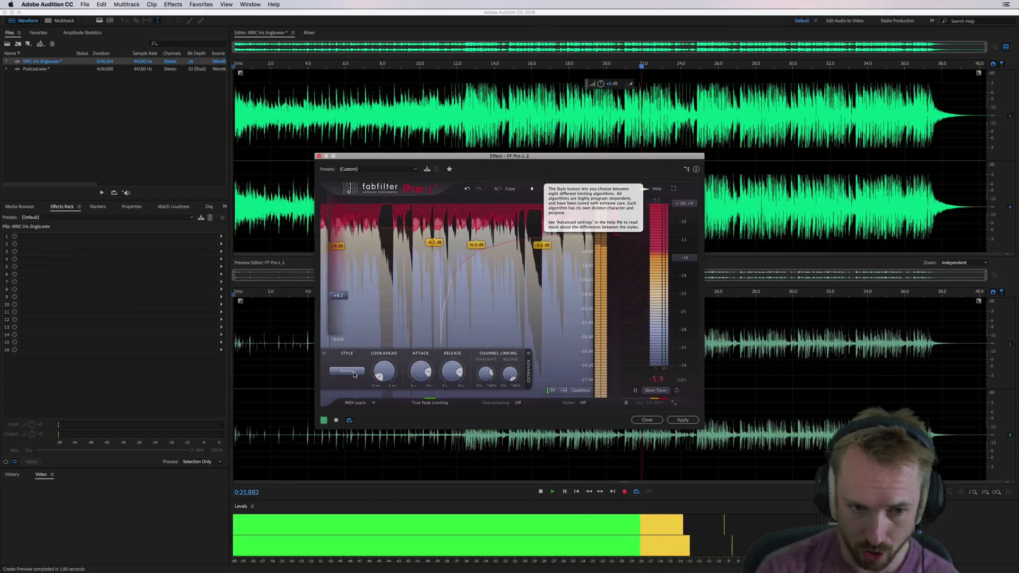
pyautogui.click(354, 373)
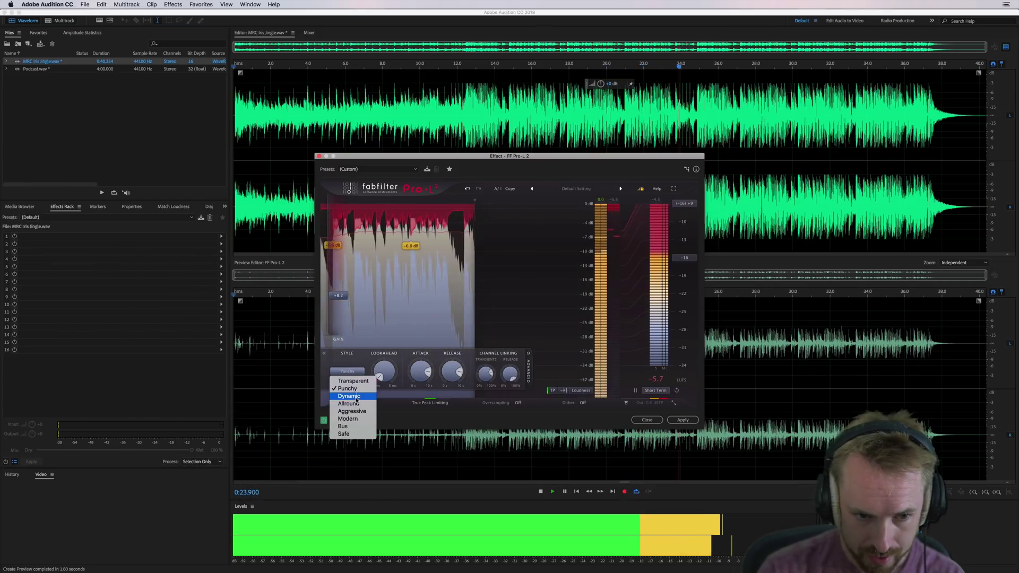
pyautogui.click(354, 396)
pyautogui.click(354, 373)
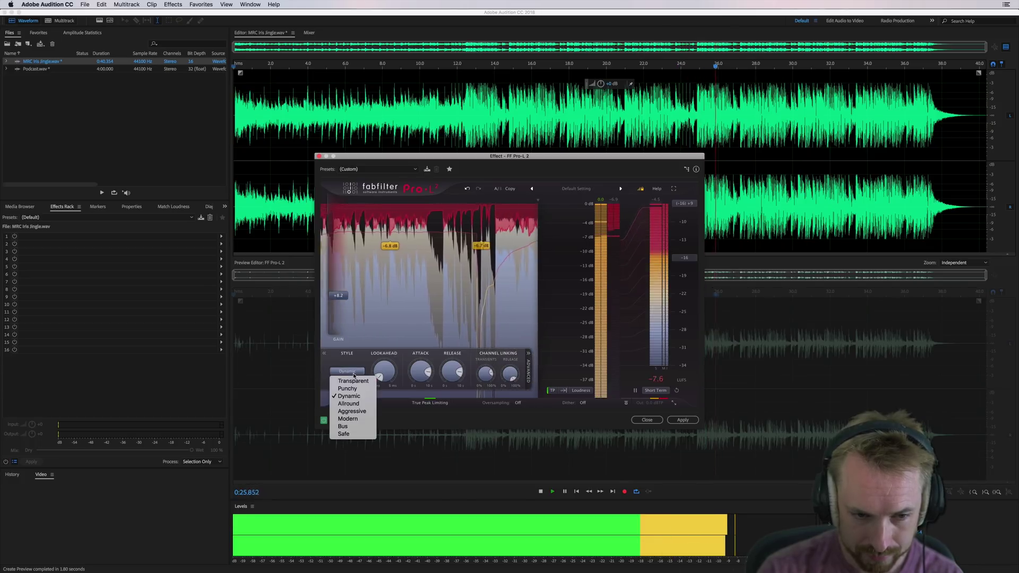
pyautogui.click(353, 381)
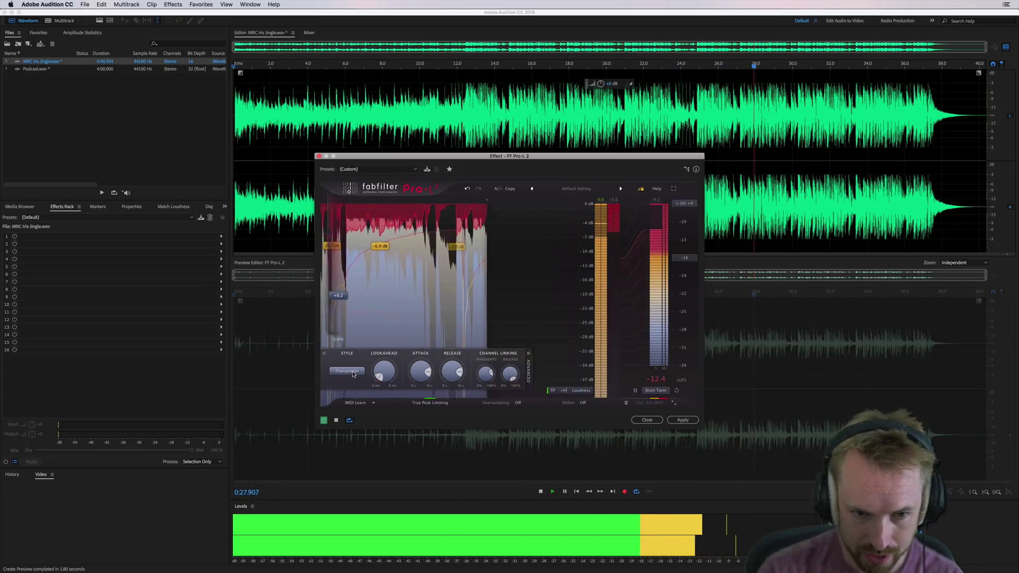
pyautogui.click(353, 373)
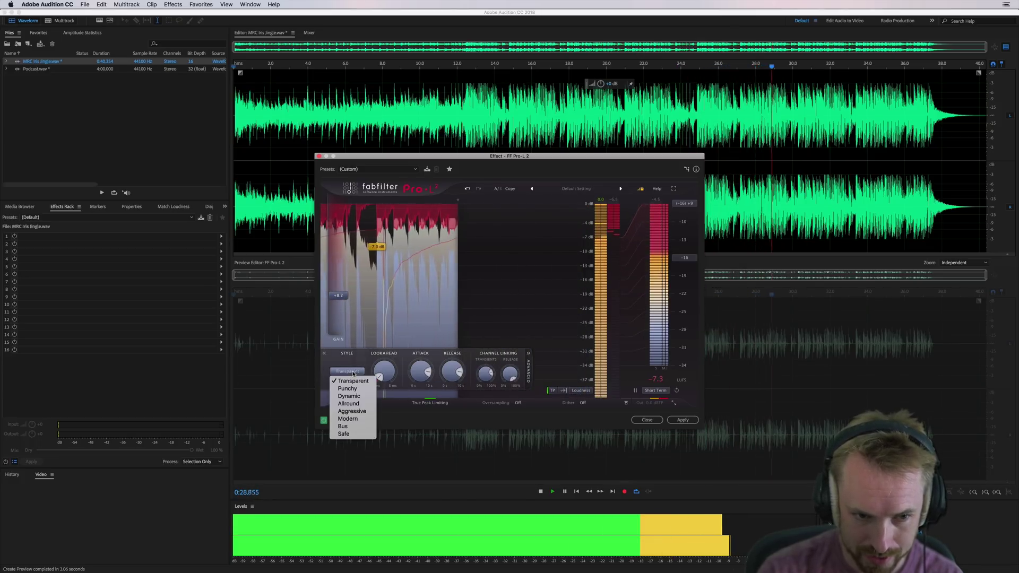
pyautogui.click(344, 434)
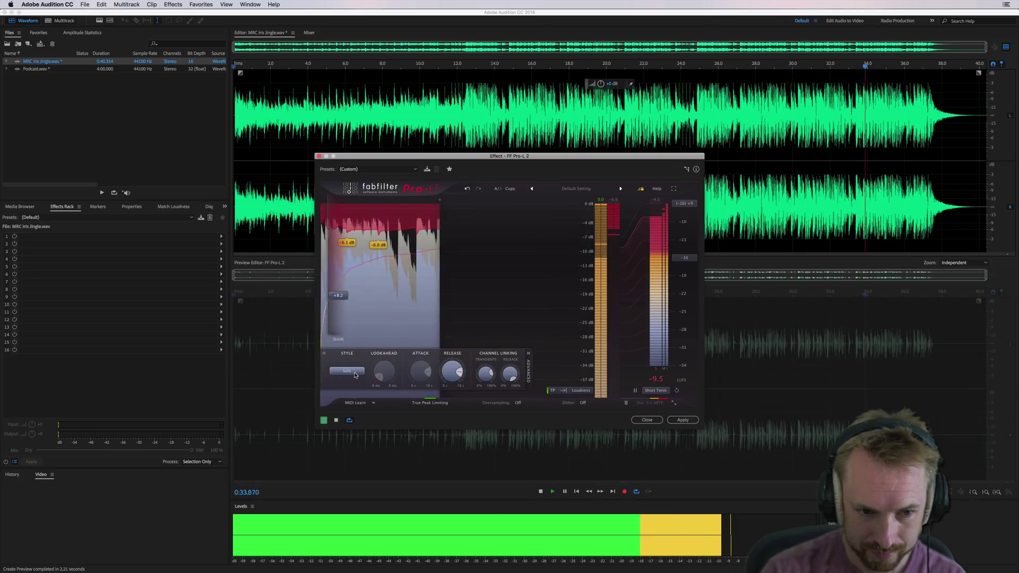
# Stop the preview and settle on the Transparent limiting style.
pyautogui.press('space')
pyautogui.click(353, 377)
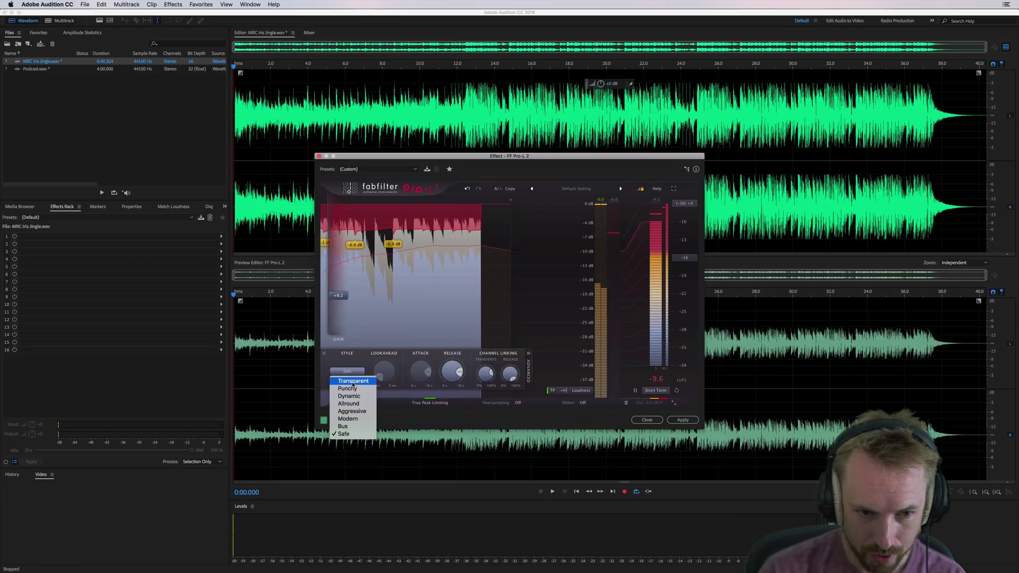
pyautogui.click(352, 381)
pyautogui.click(354, 374)
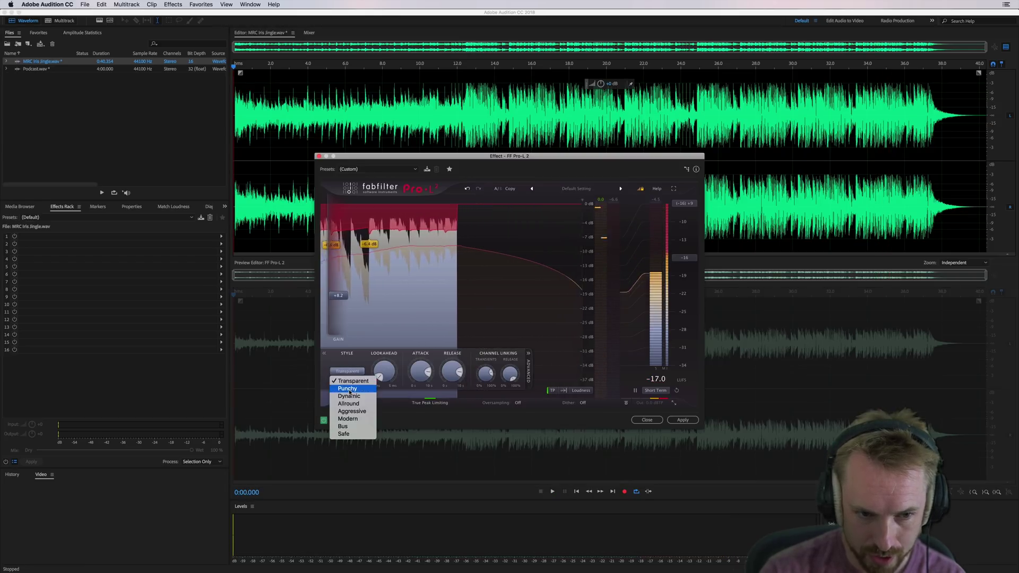
pyautogui.click(353, 381)
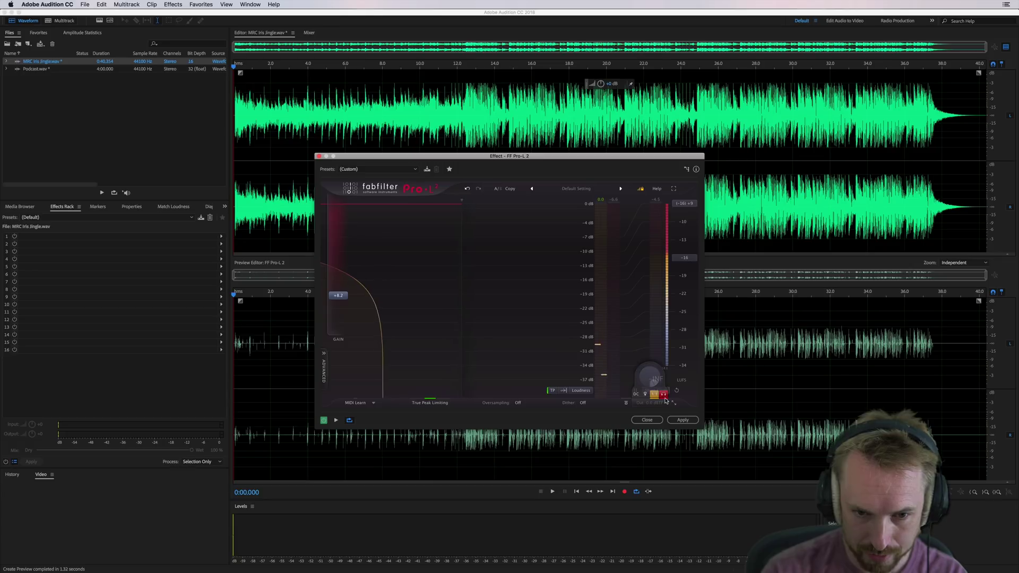
# Turn off delta, preview the jingle, and apply the limiter to the MRC Iris Jingle.
pyautogui.click(664, 394)
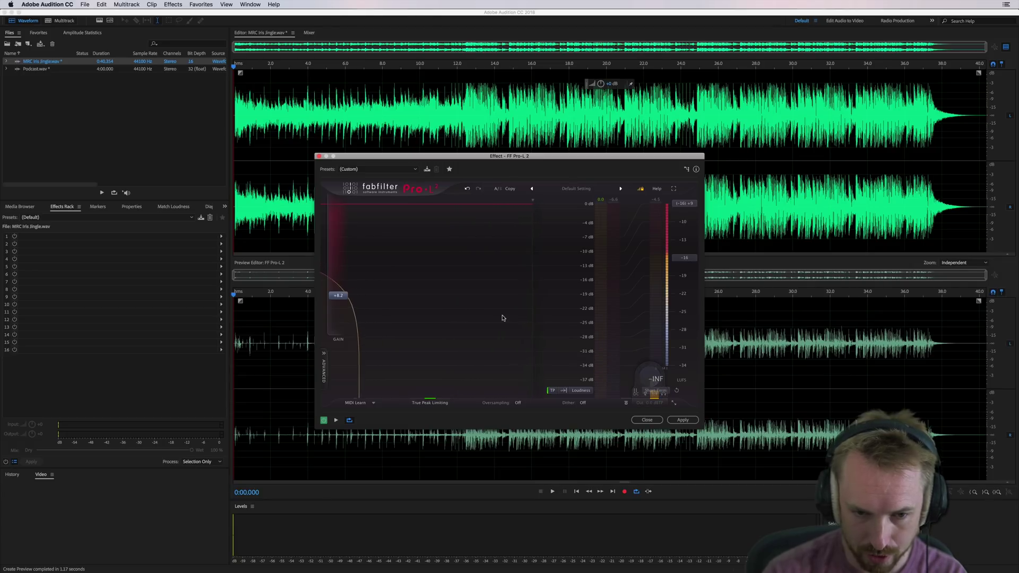
pyautogui.press('space')
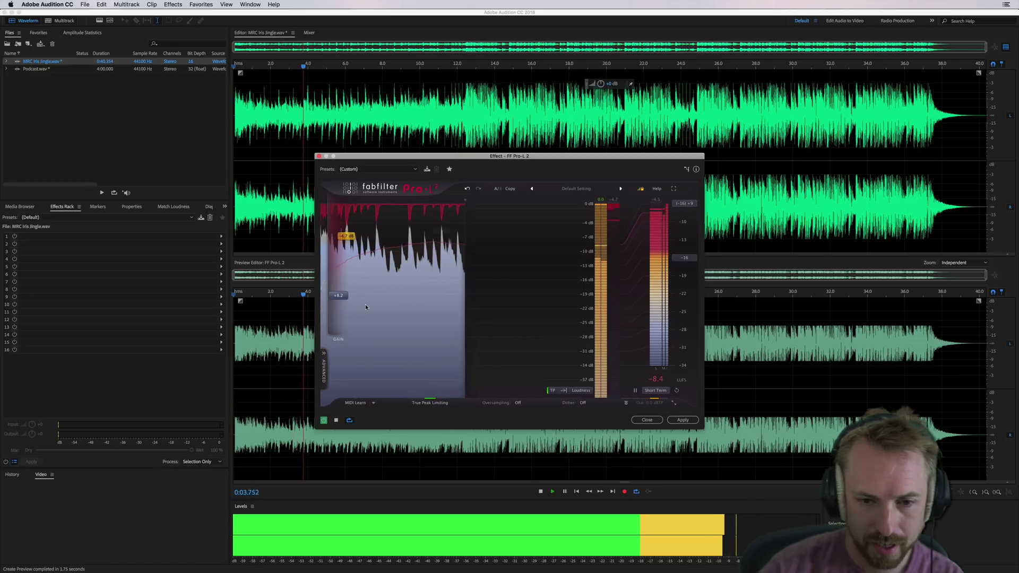
pyautogui.click(682, 420)
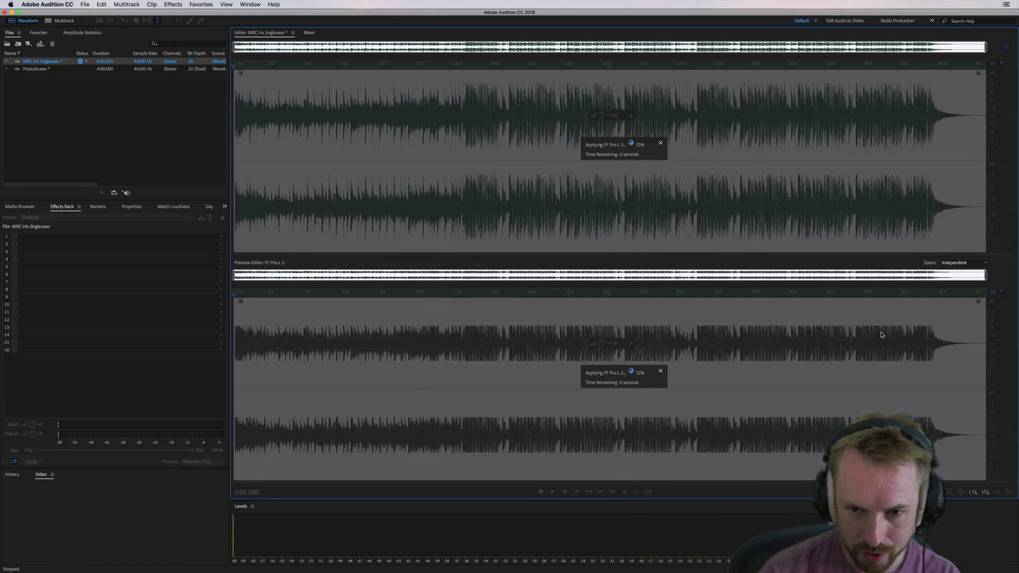